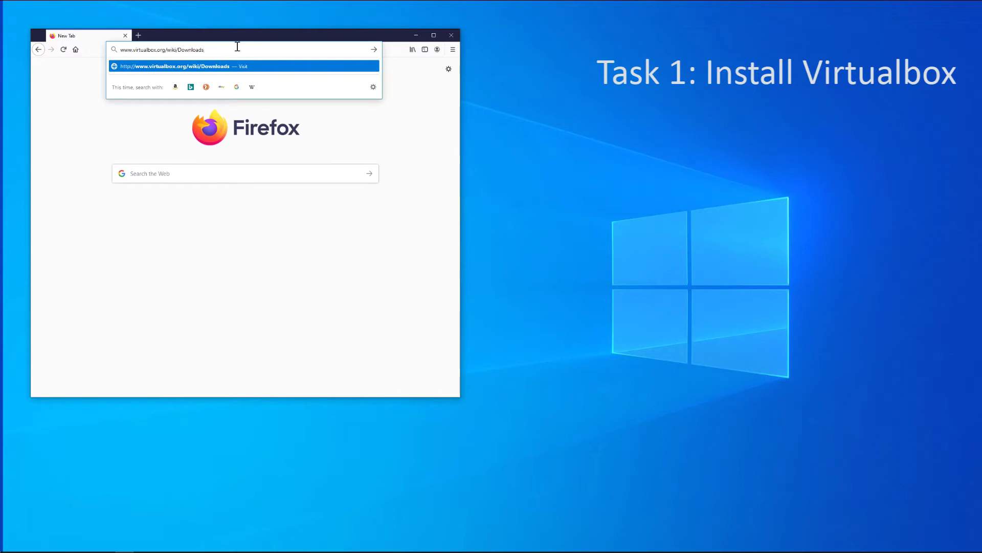
Save the VirtualBox-6.1.12-139181-Win.exe Windows hosts installer and run it from Downloads
key(Return)
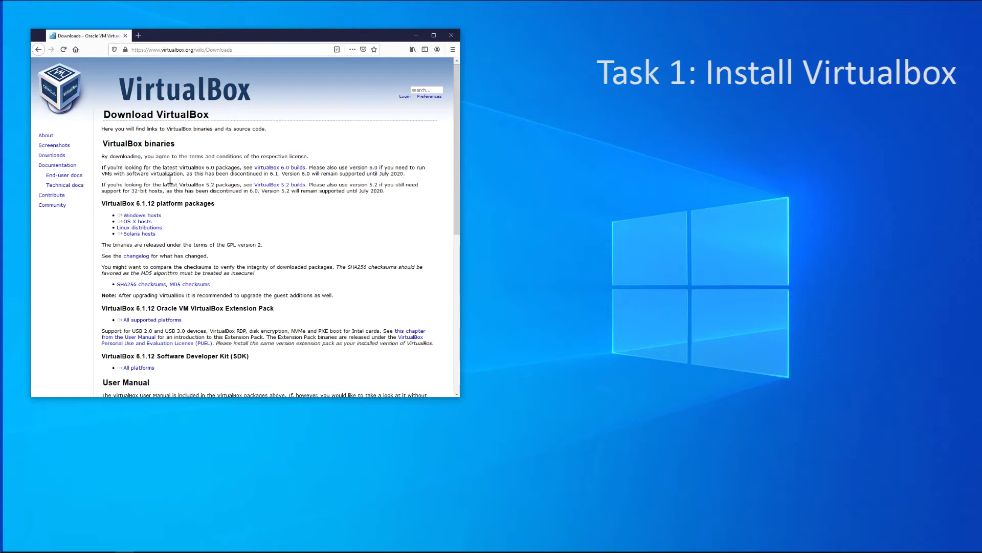
click(150, 216)
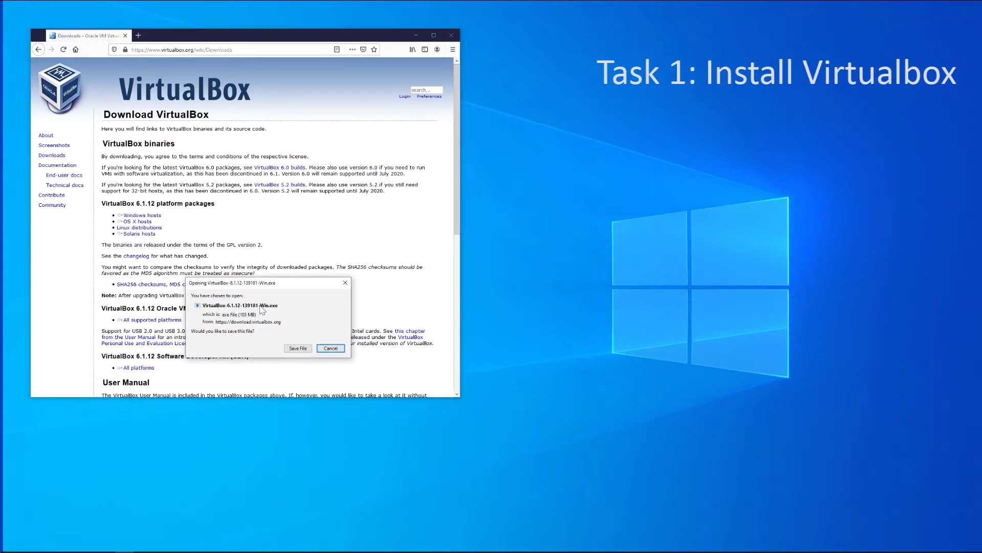
click(298, 349)
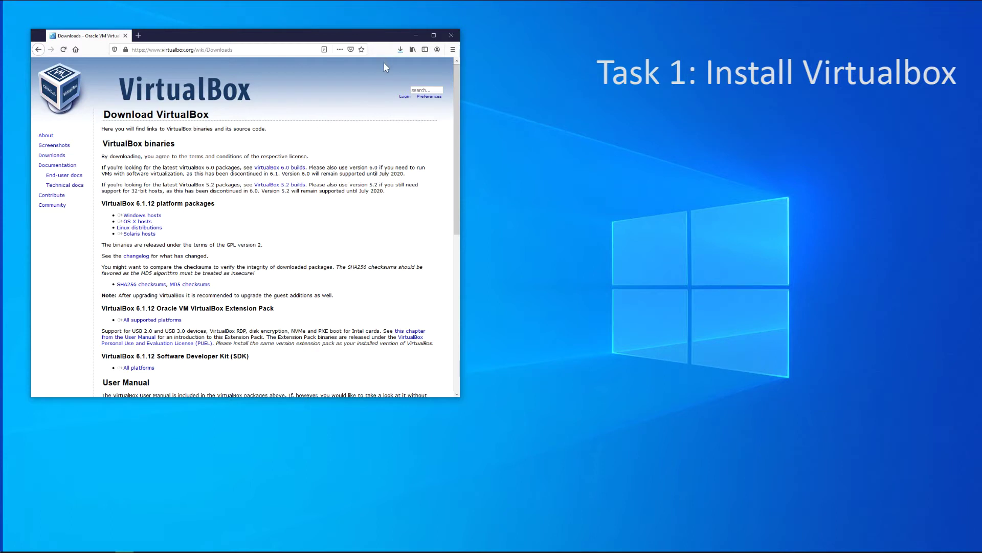
click(401, 50)
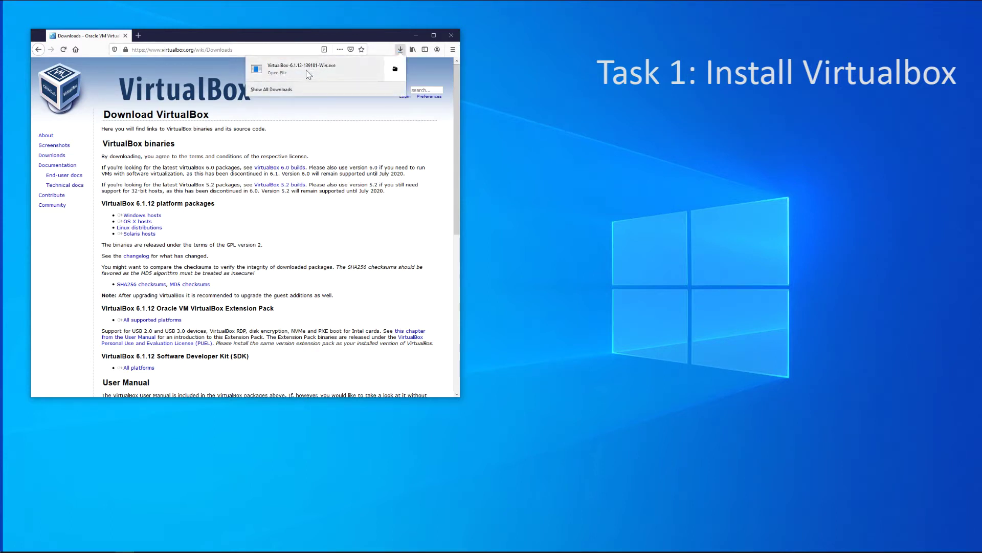
click(307, 72)
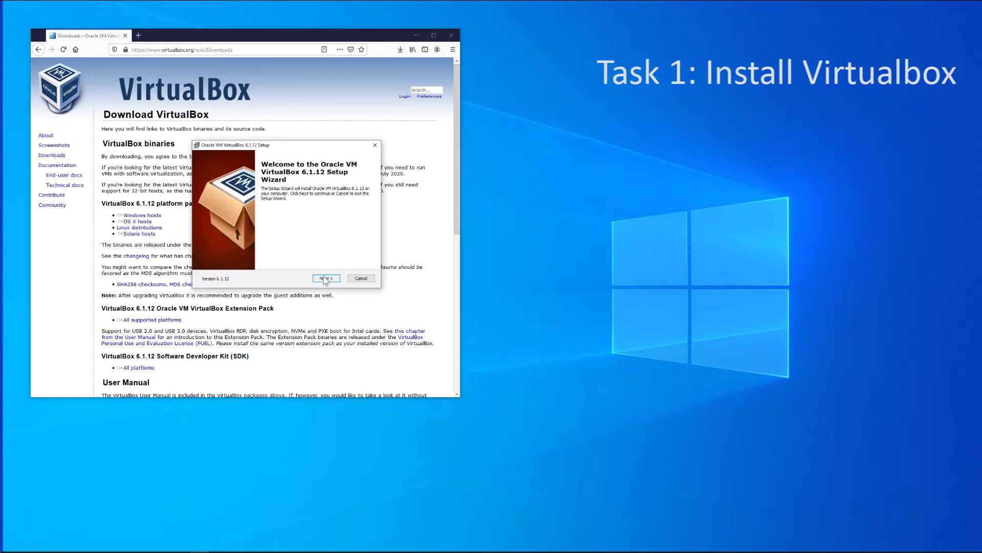
Install VirtualBox 6.1.12 with default features, accepting the network reset and Oracle driver prompts
click(325, 278)
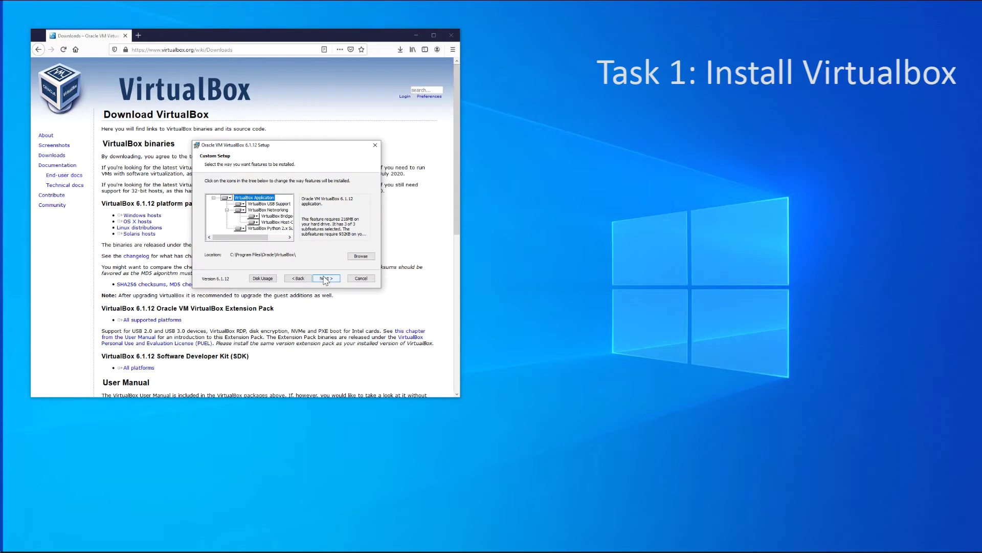
click(325, 278)
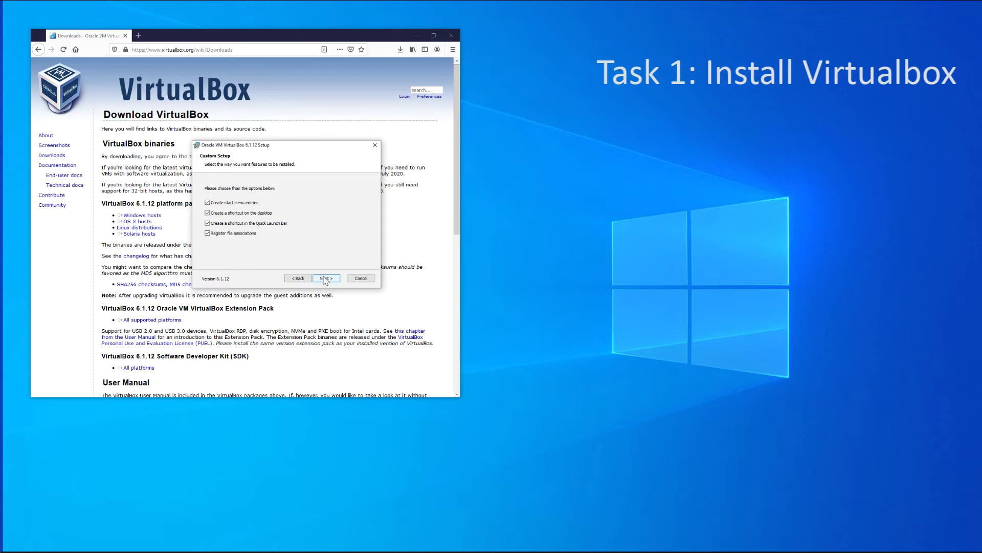
click(325, 278)
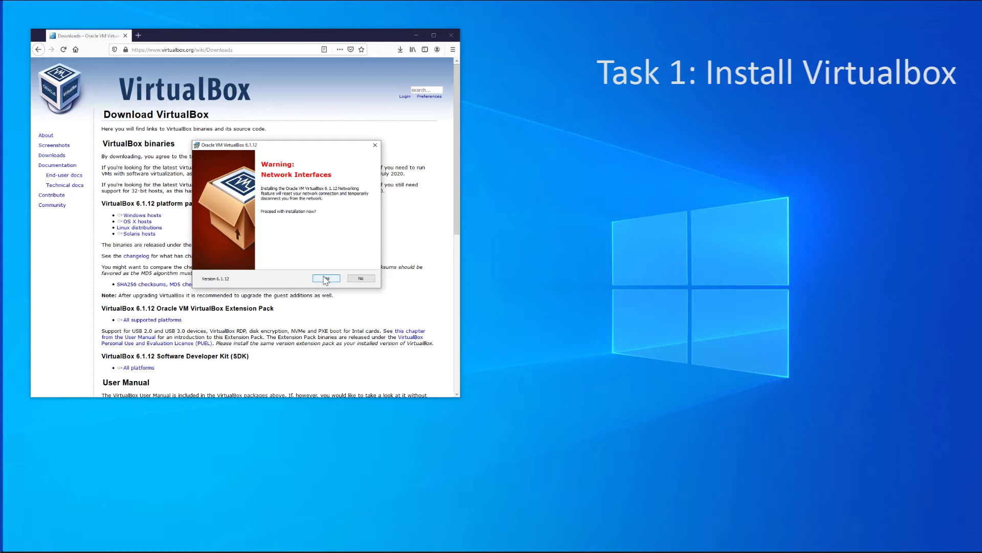
click(326, 279)
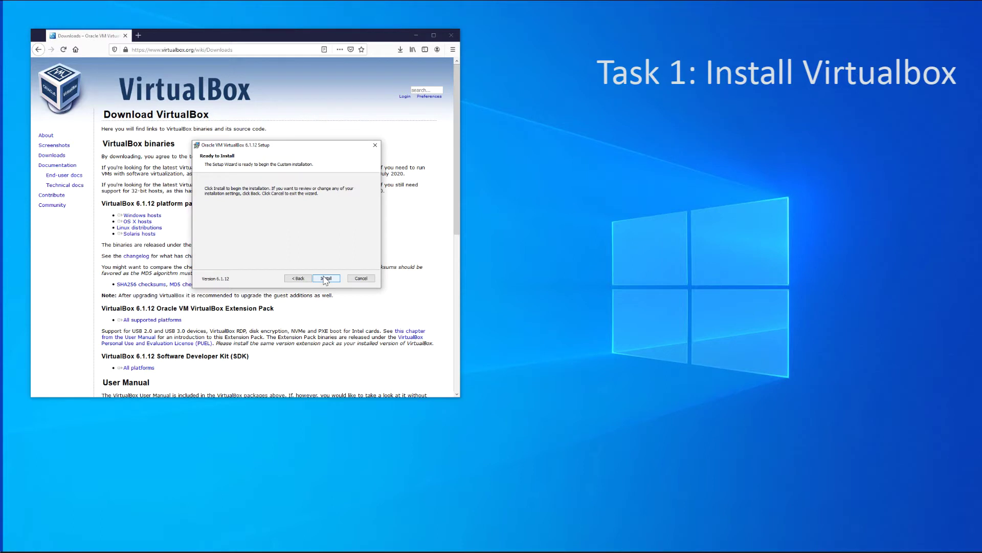
click(324, 279)
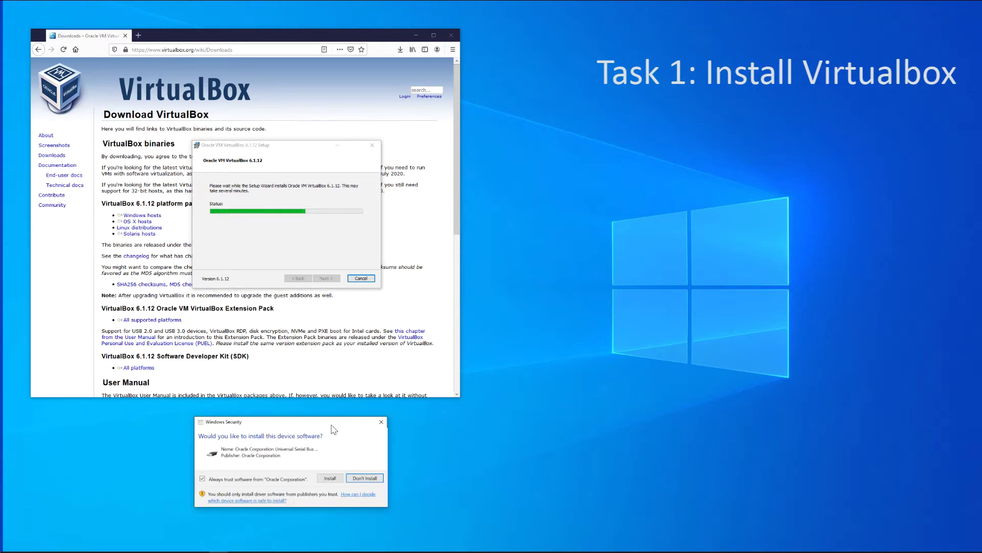
click(325, 480)
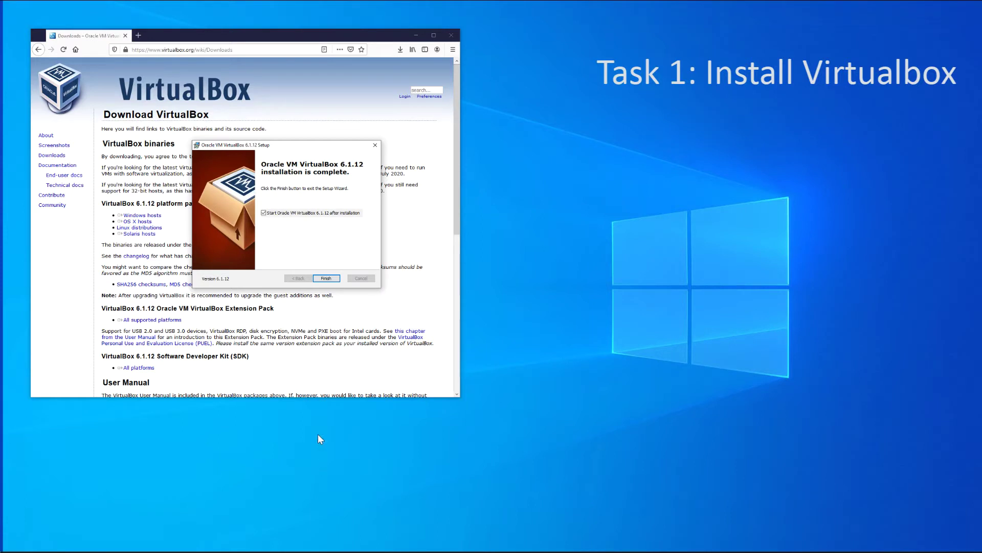
click(326, 279)
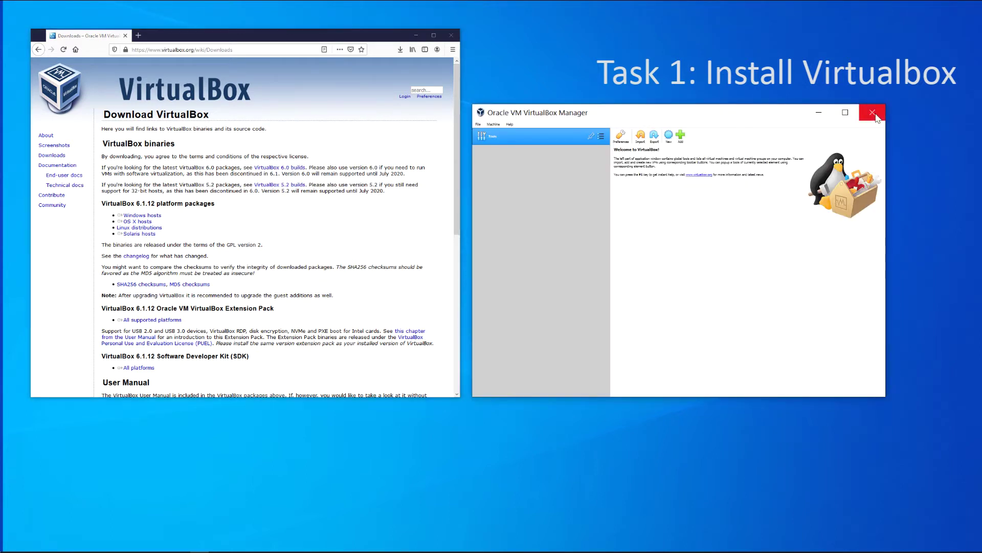
Download the Extension Pack for all supported platforms and open it with VirtualBox Manager
click(876, 116)
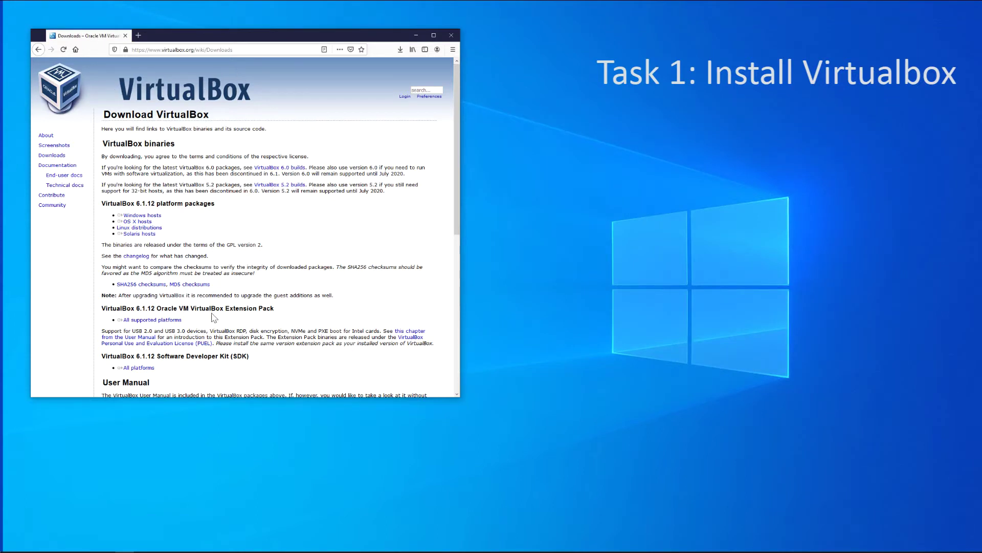
scroll(214, 296, down, 3)
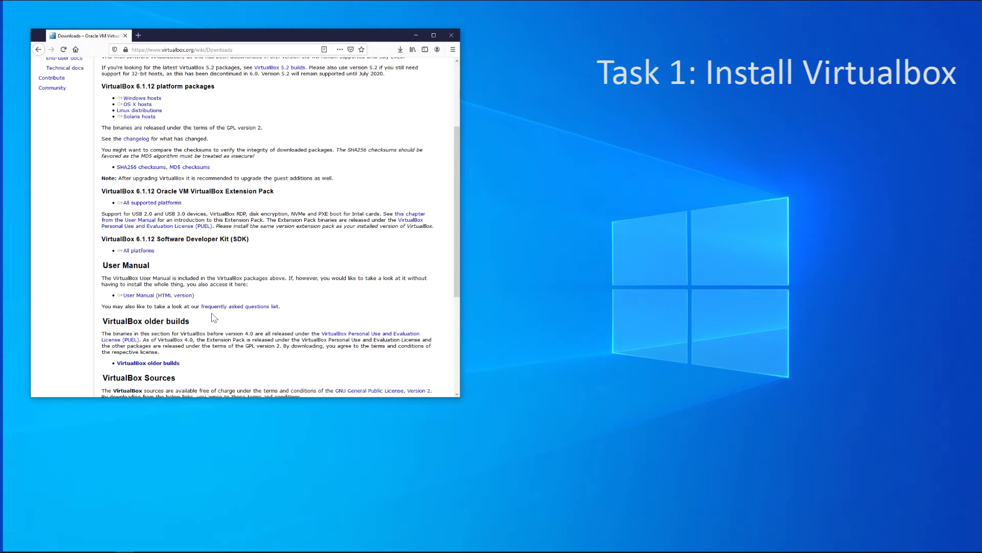
click(154, 203)
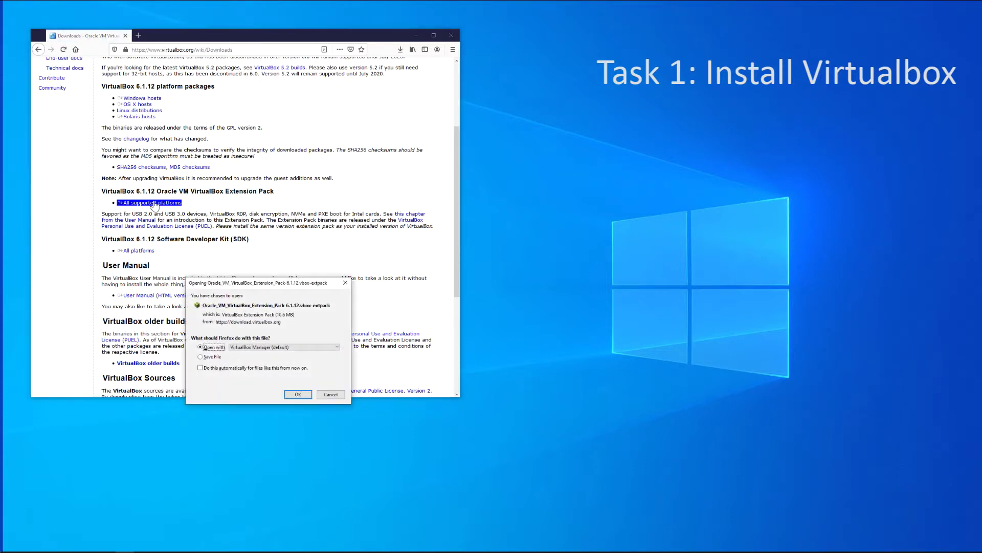
click(300, 395)
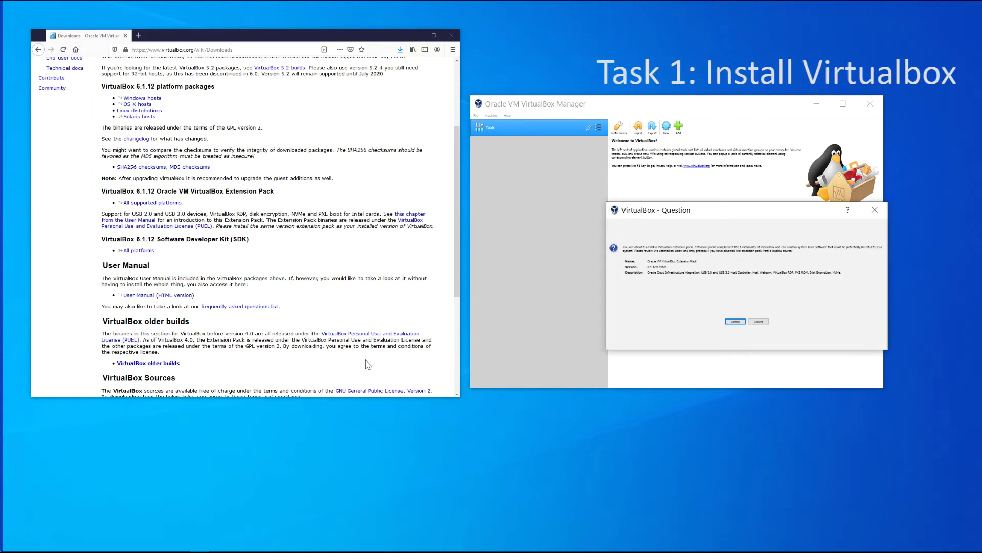
Install the Extension Pack, agreeing to its licence, and dismiss the success notice
click(742, 322)
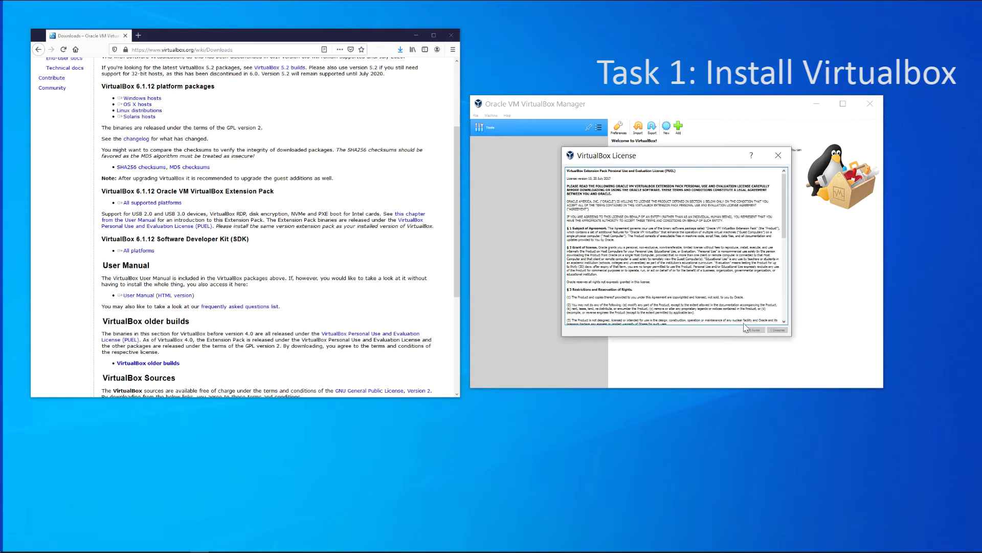
drag(784, 217, 794, 324)
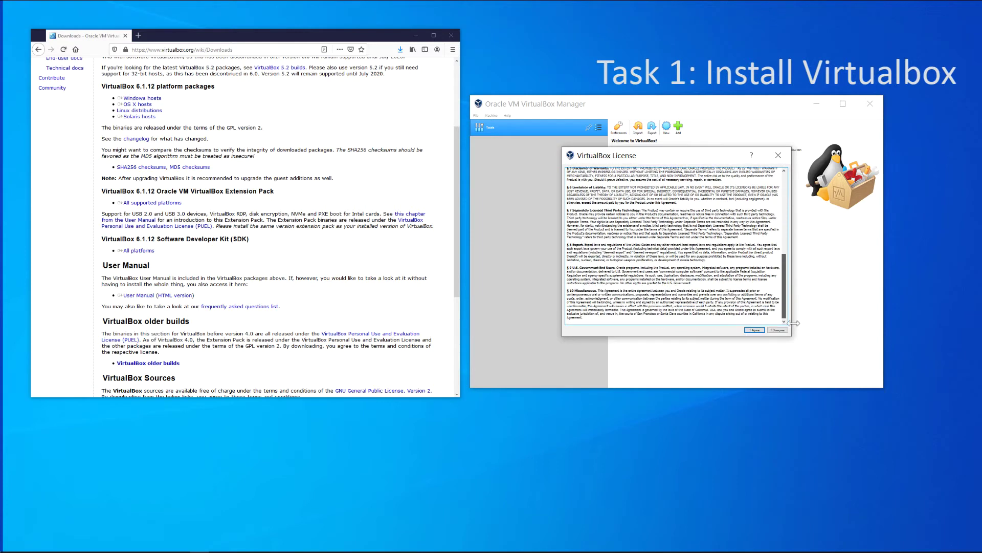
click(754, 329)
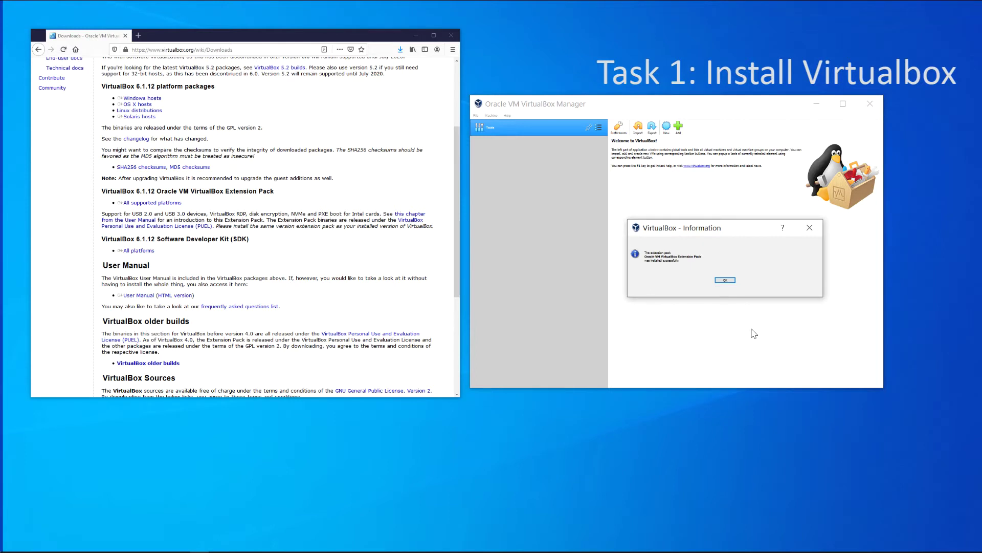
click(724, 280)
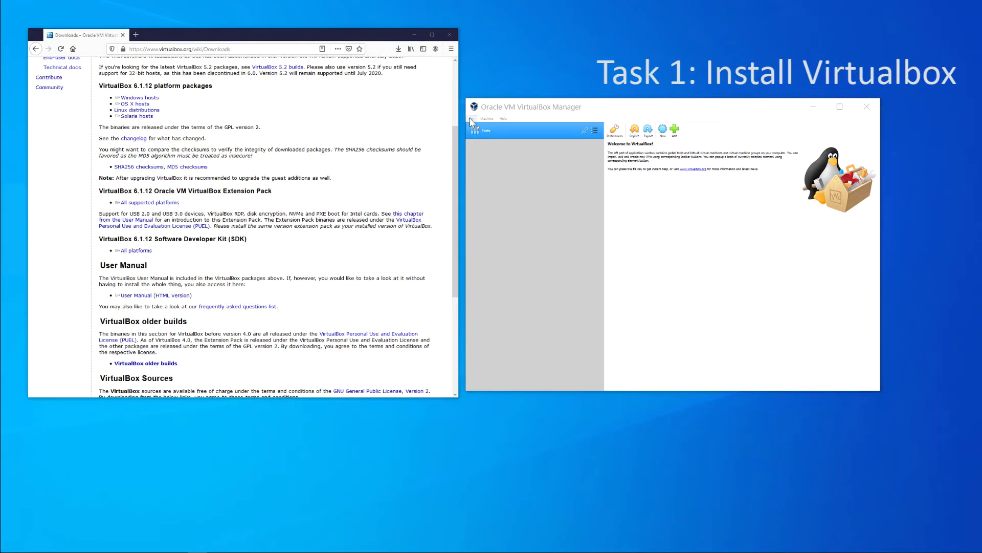
Inspect the host-only network adapter's properties and DHCP server settings
click(472, 119)
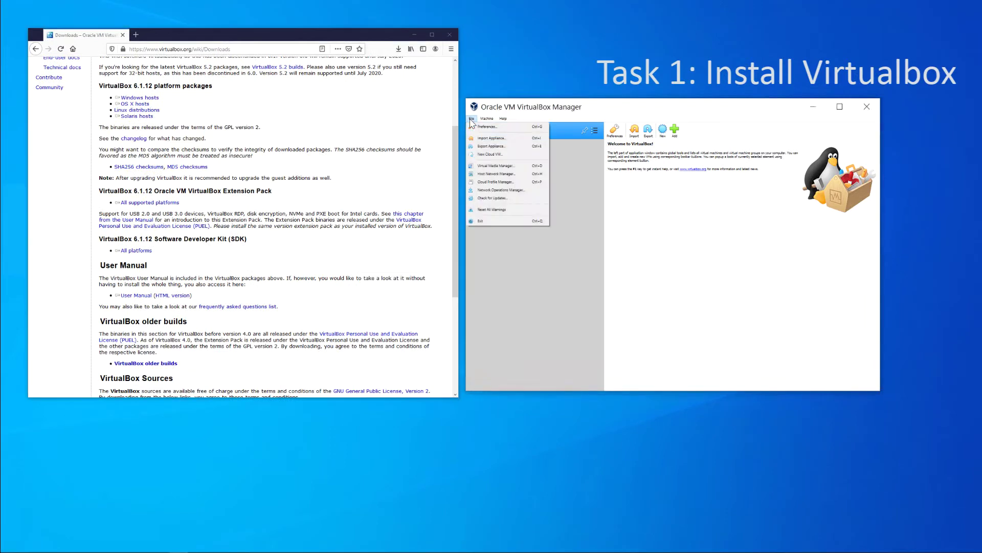
click(488, 176)
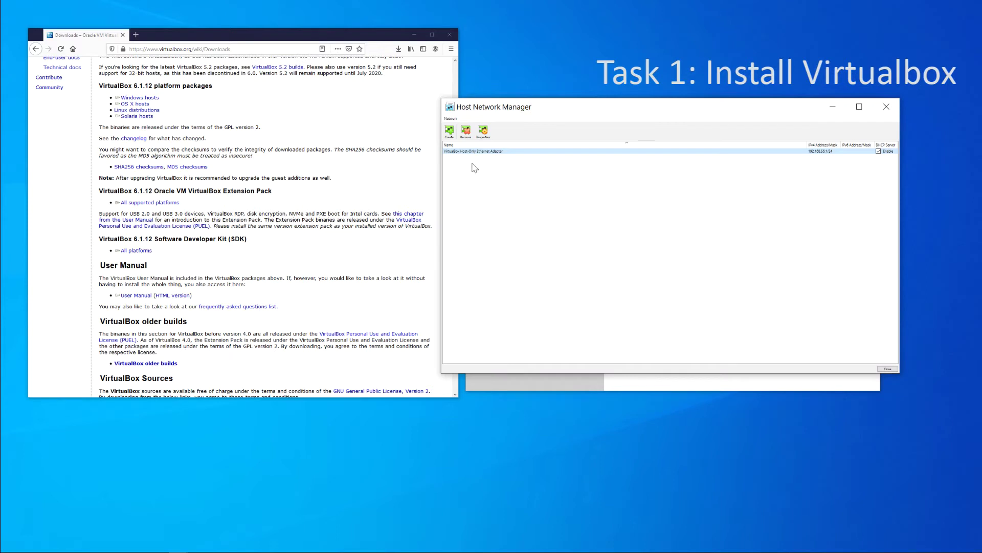
mouse_move(469, 155)
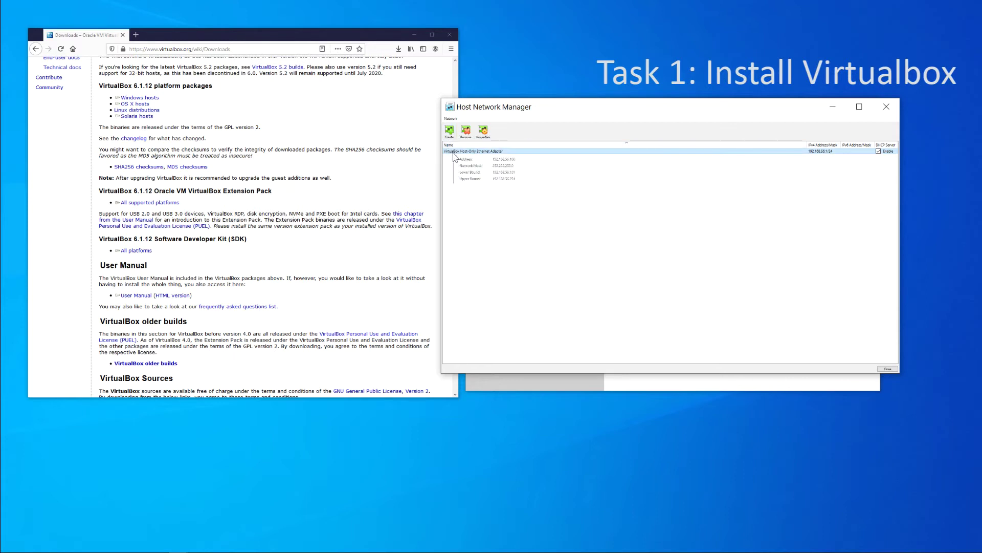
click(483, 132)
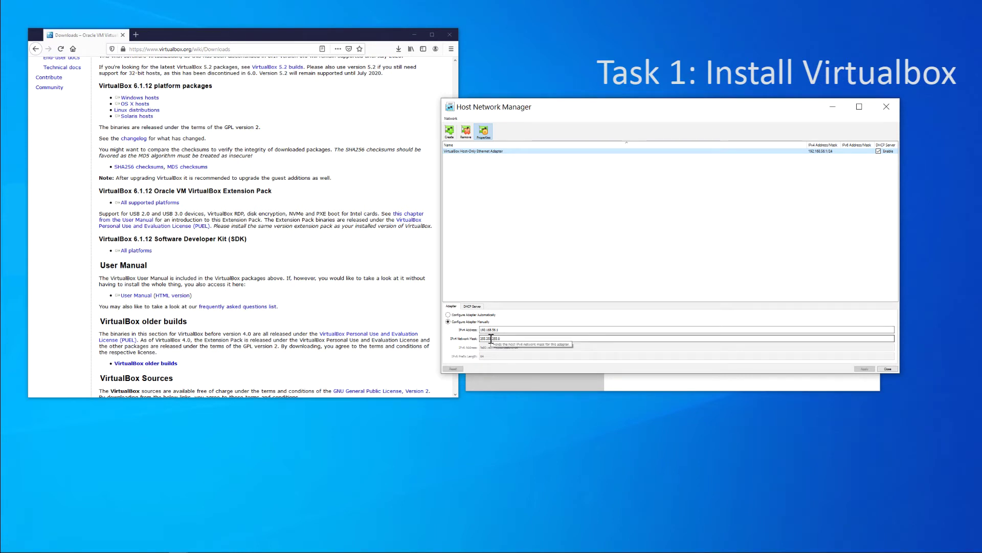
click(473, 307)
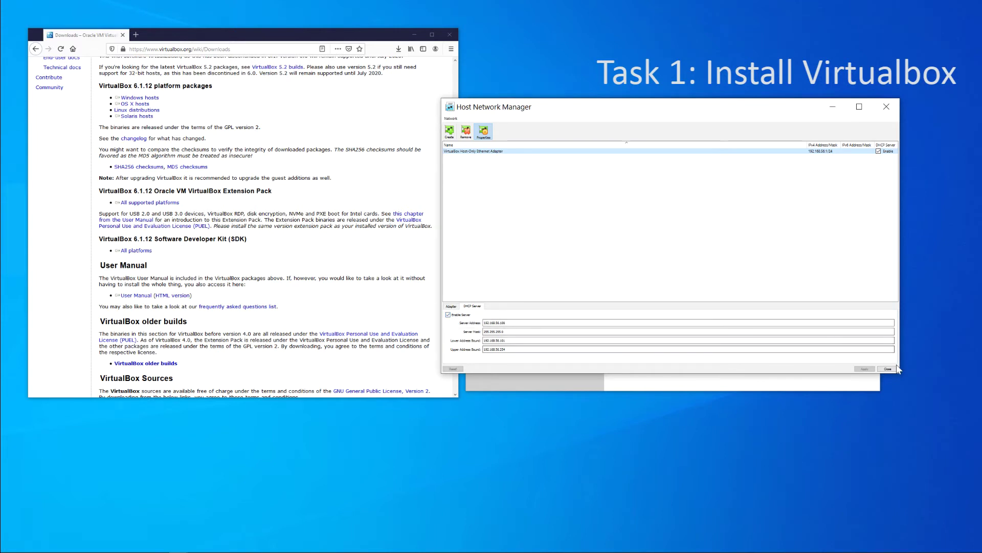
Close the host-only network settings and exit VirtualBox Manager from the File menu
click(888, 368)
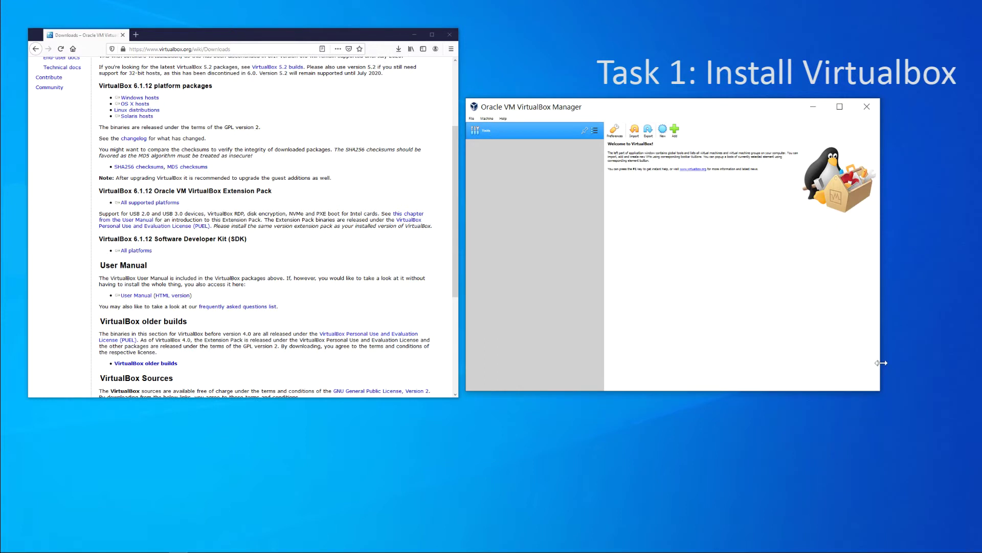
click(471, 118)
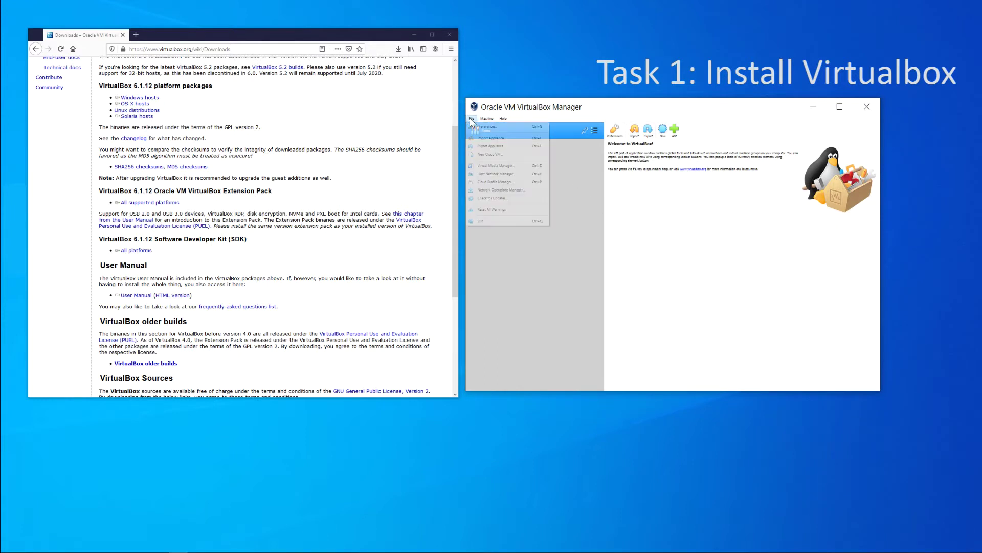
click(493, 220)
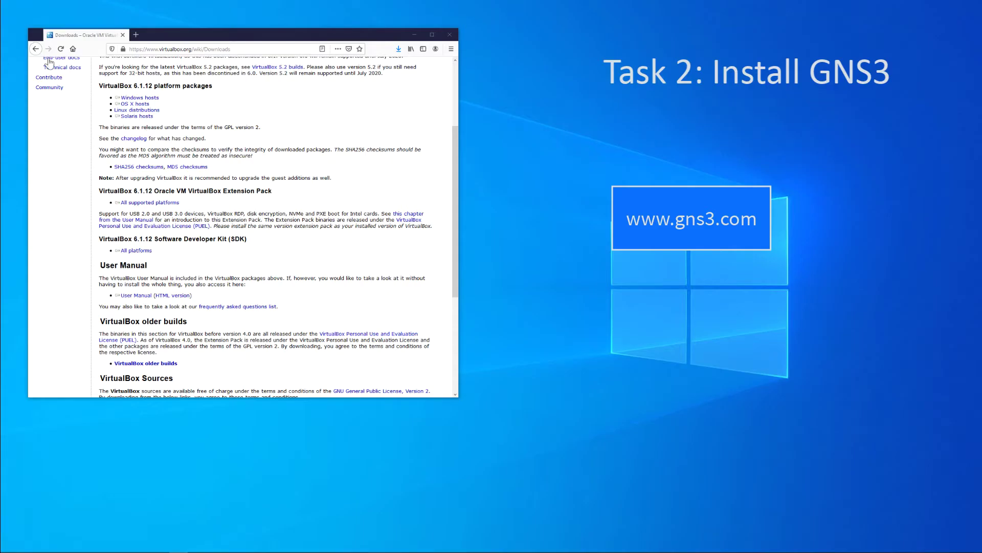
click(153, 51)
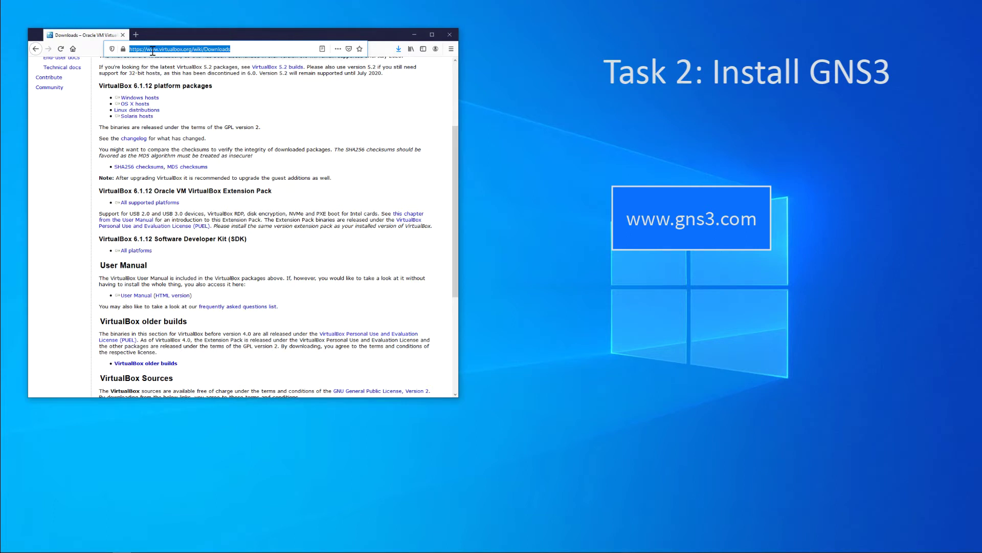
text(www.gns)
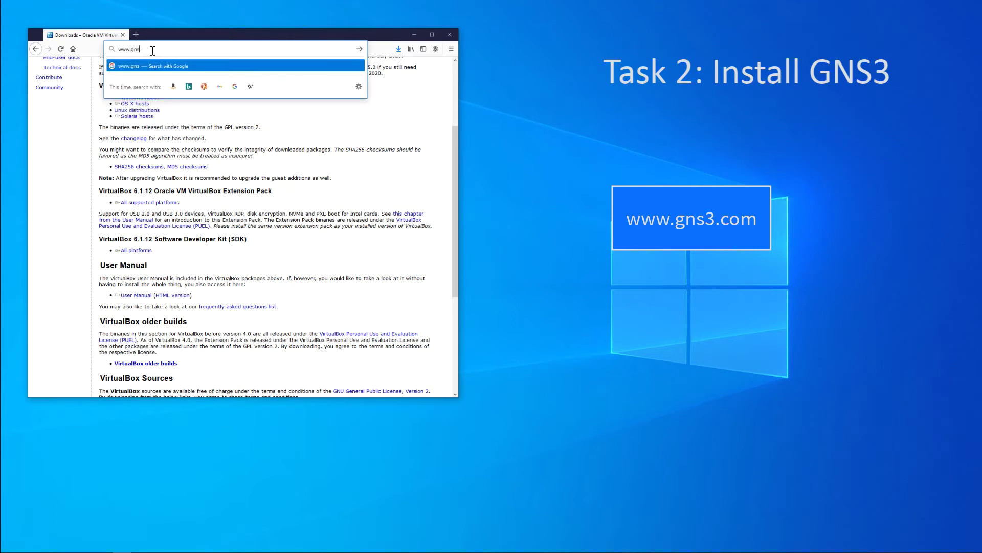
text(3.co)
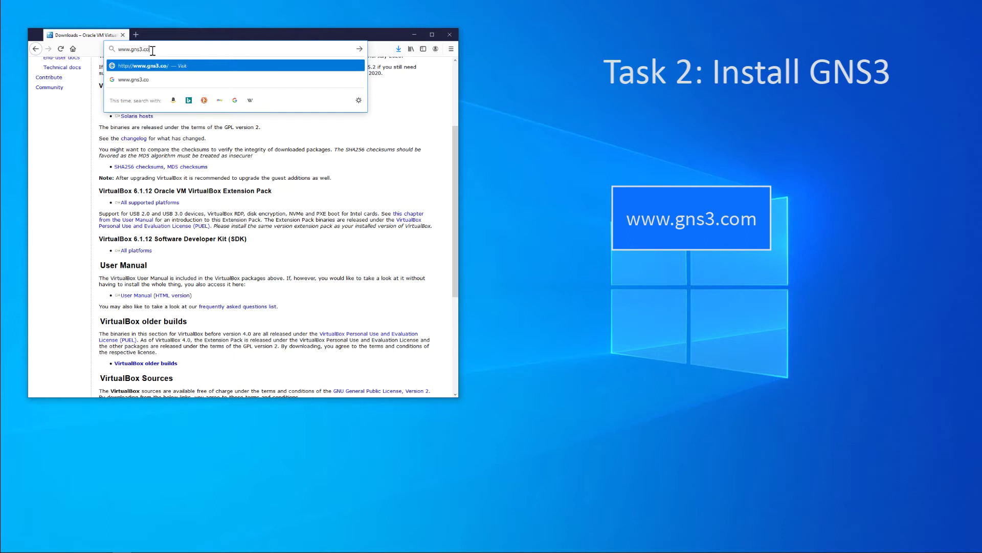
text(m)
key(Return)
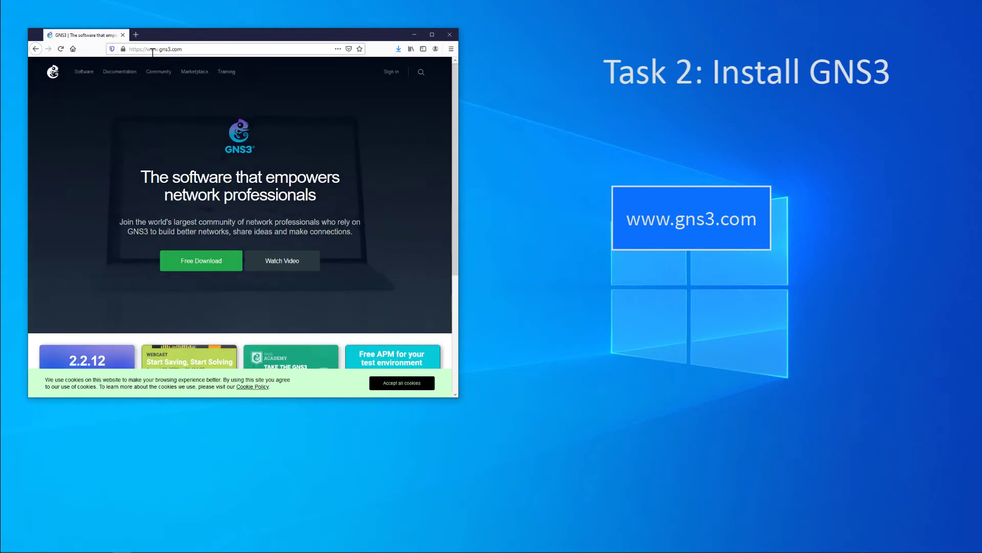
click(389, 73)
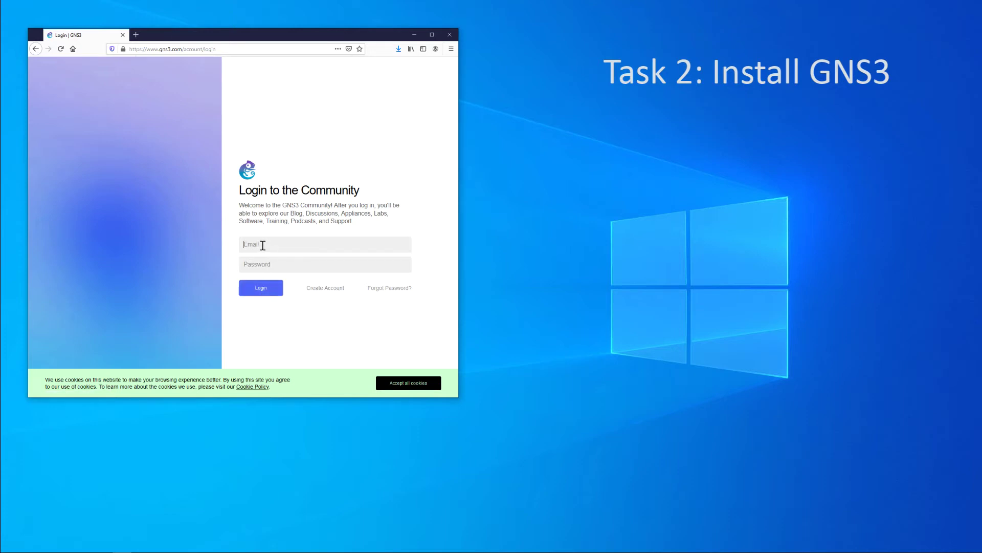
Log in to the GNS3 community with the account e-mail and password
click(270, 292)
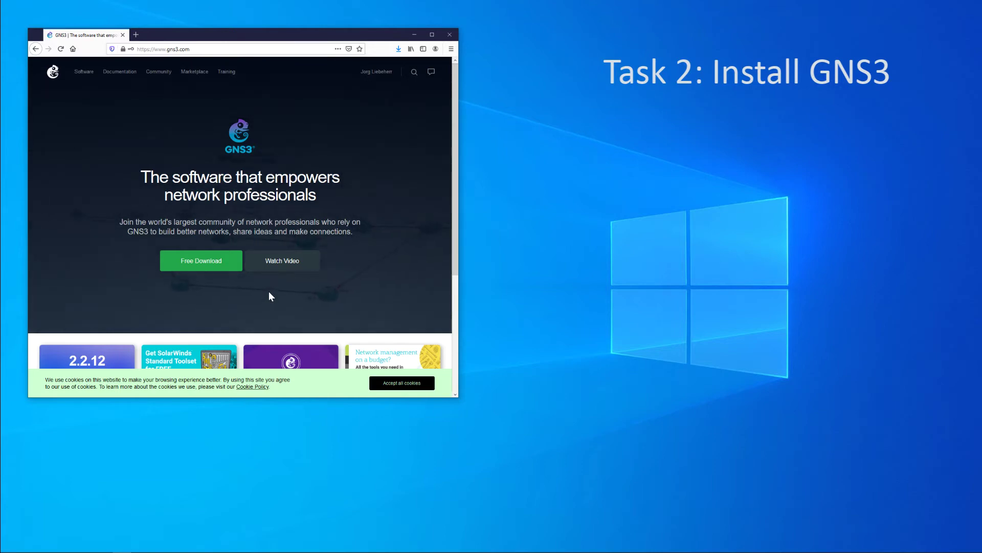
Save the Windows installer GNS3-2.2.12-all-in-one-regular.exe and dismiss the Exclusive Offer popup
click(207, 264)
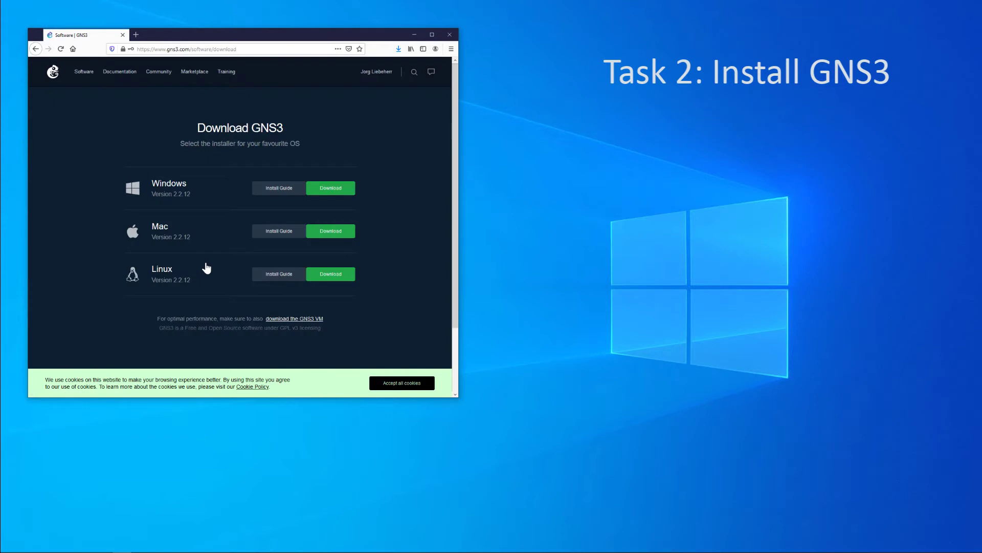
click(320, 187)
click(321, 191)
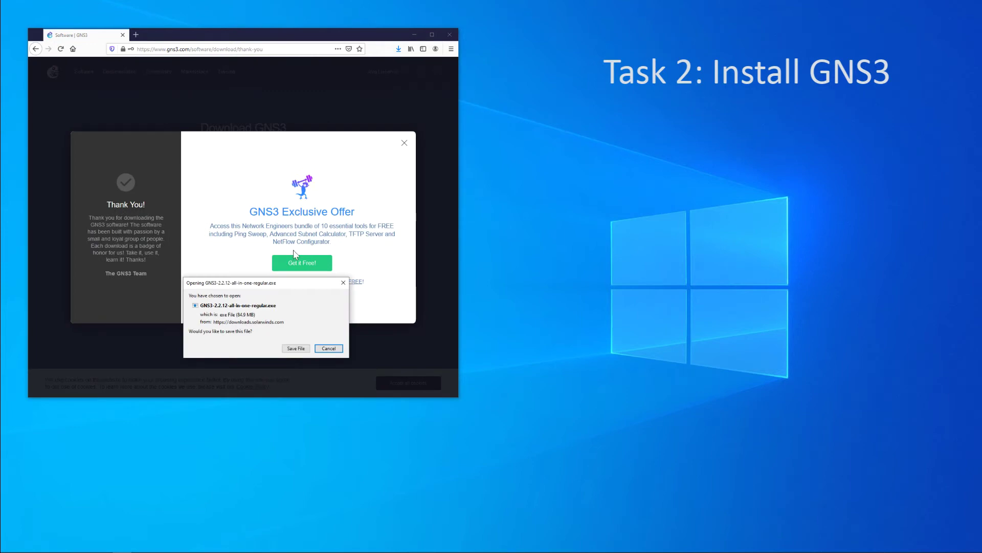
click(303, 349)
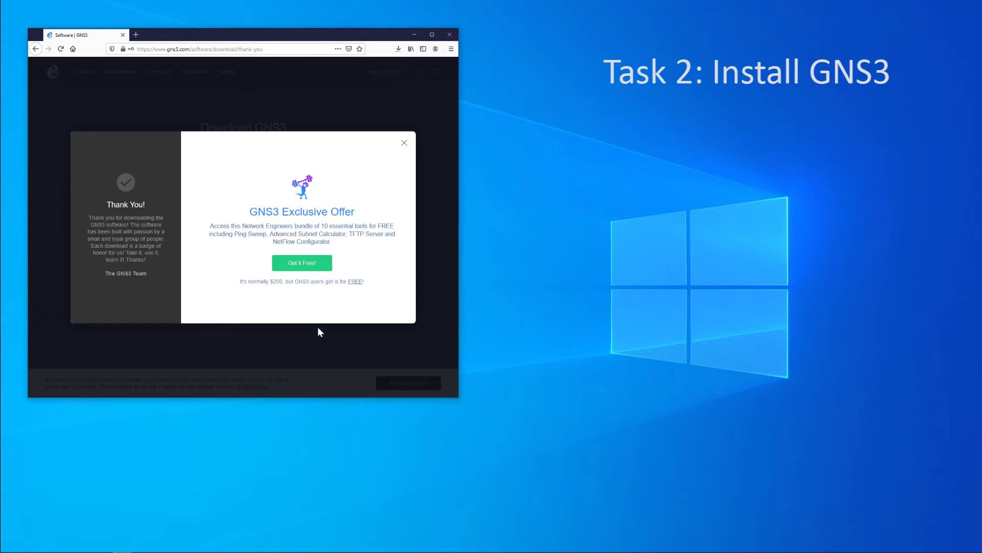
click(404, 143)
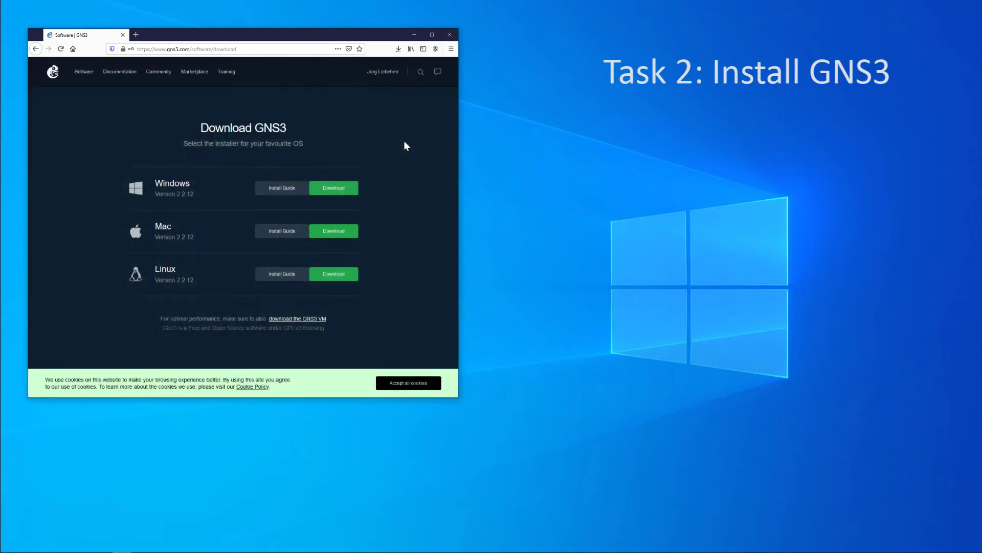
Run the GNS3 2.2.12 installer, accepting the licence, default Start Menu folder, components and install folder
click(398, 49)
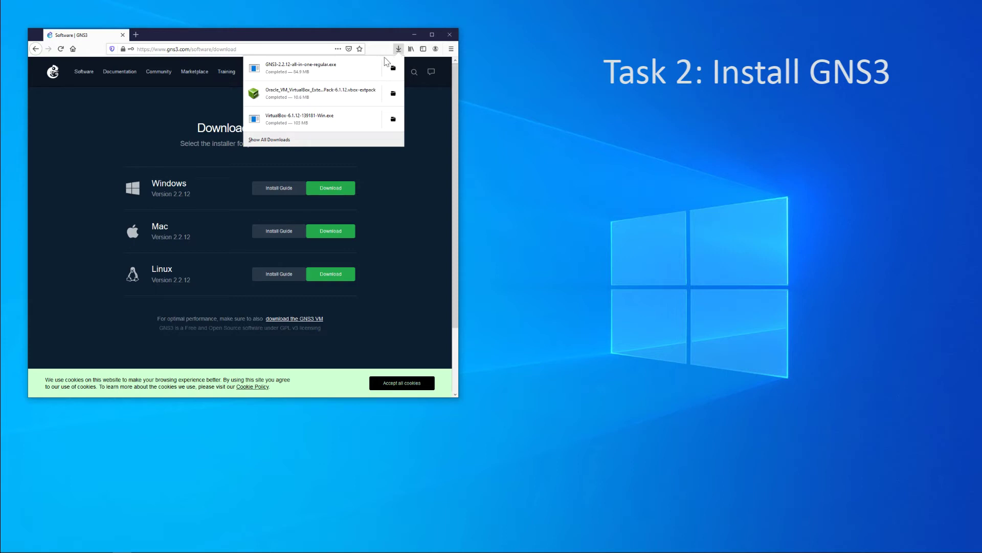
click(361, 71)
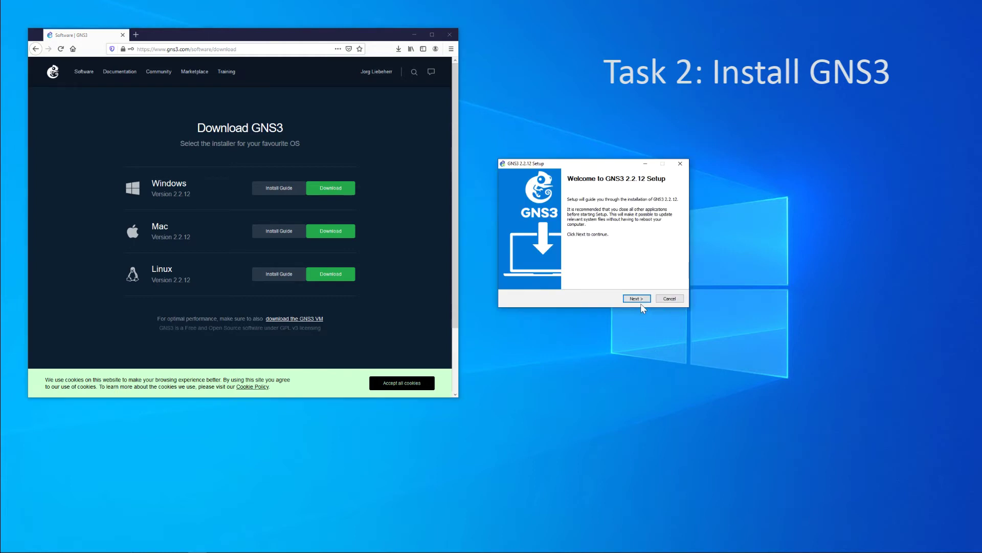
click(636, 299)
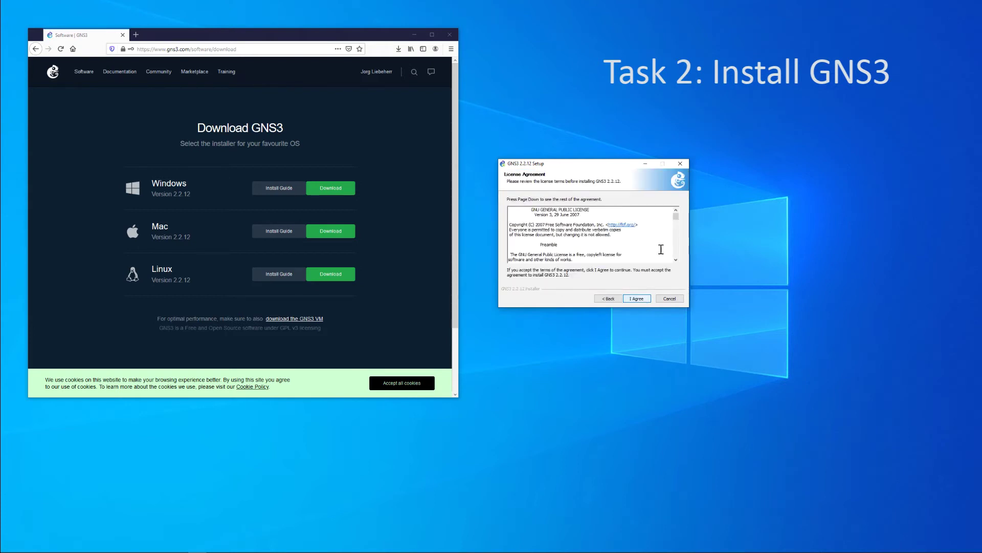
drag(676, 217, 677, 256)
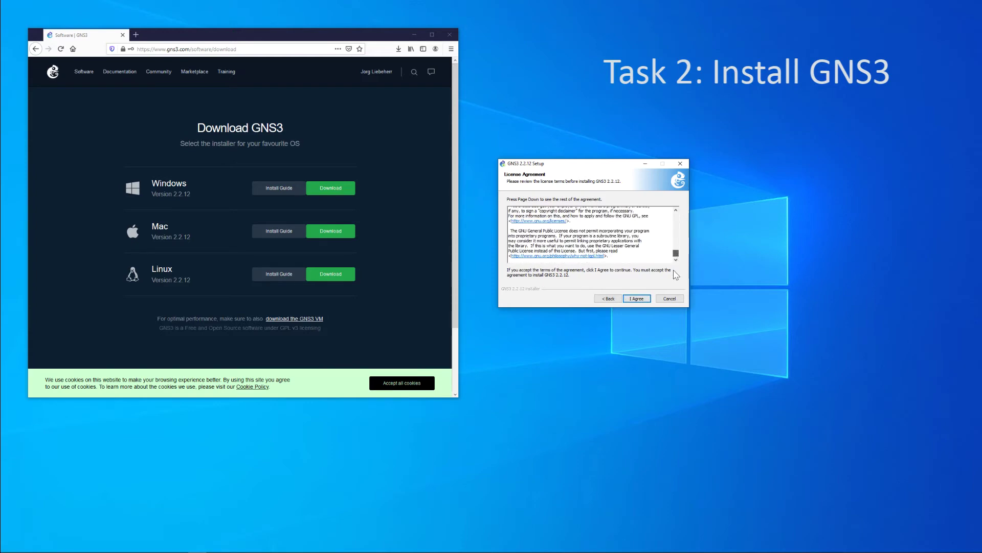
click(642, 300)
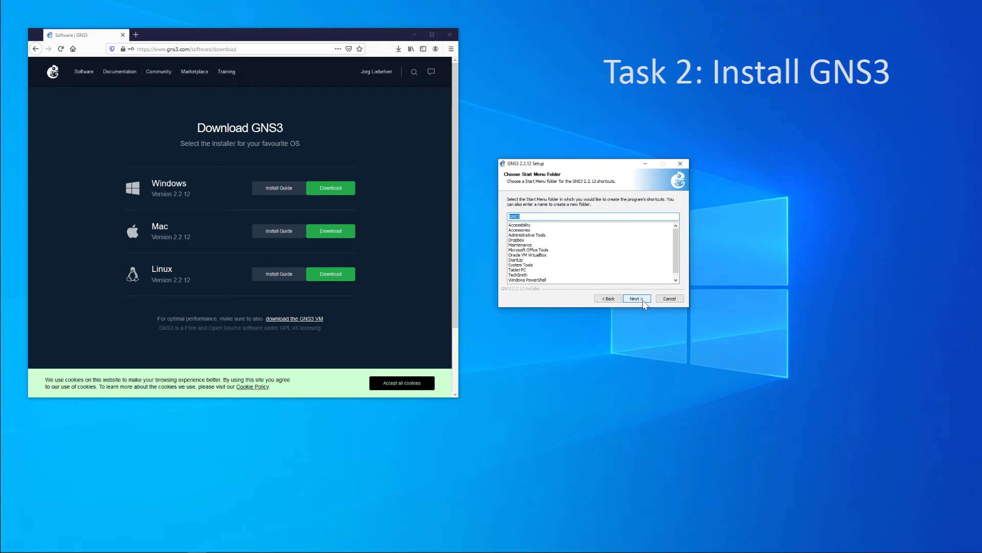
click(643, 300)
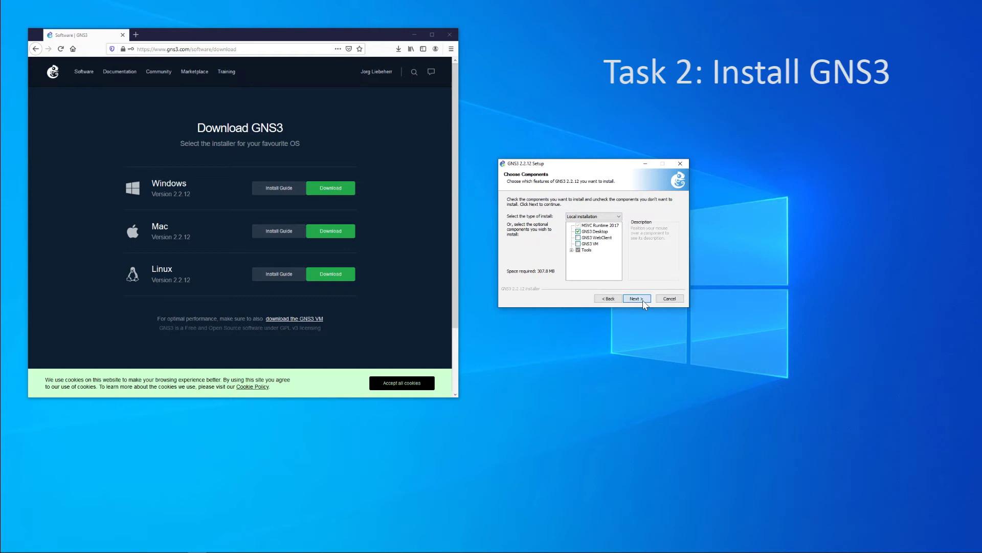
click(637, 298)
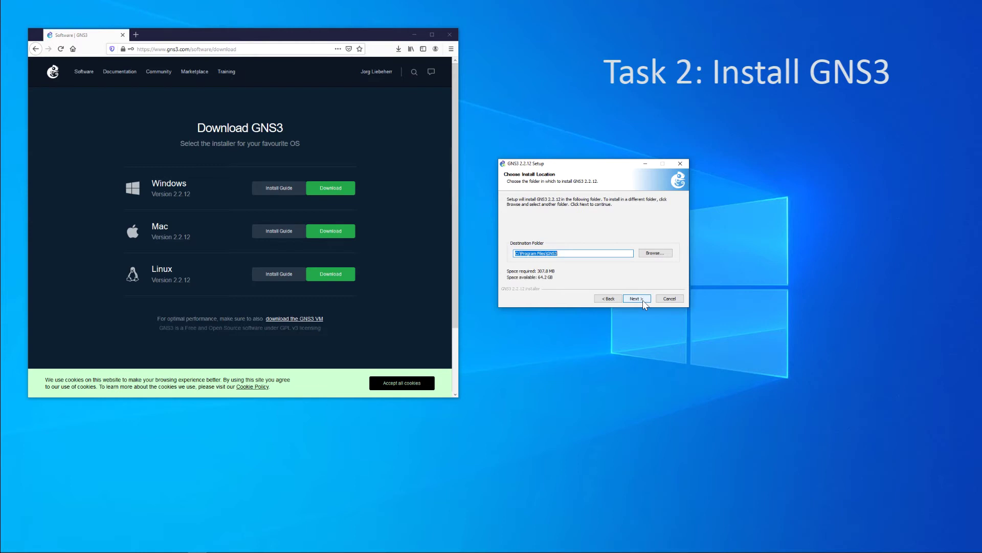
click(643, 301)
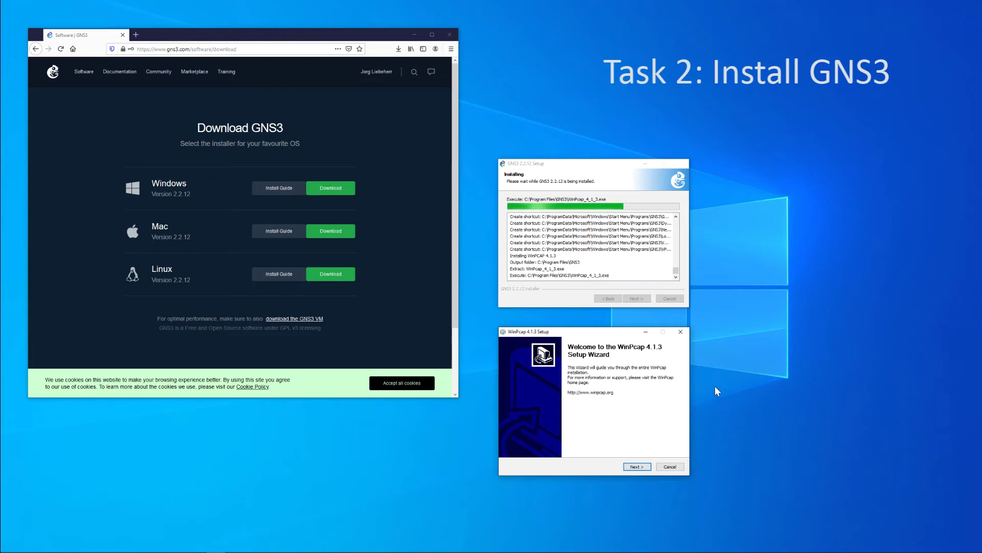
Install WinPcap 4.1.3 with its default options and close the finished wizard
click(636, 466)
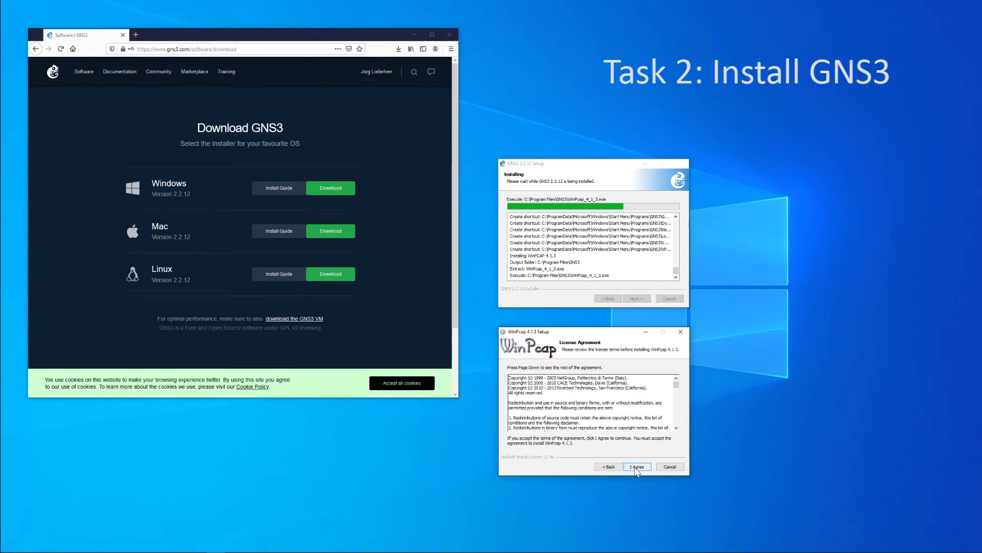
click(635, 467)
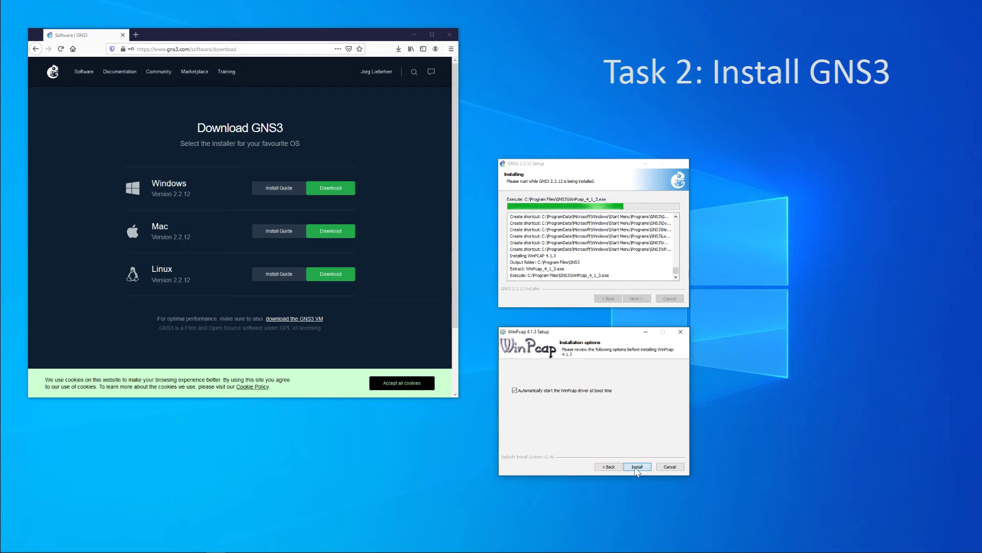
click(636, 466)
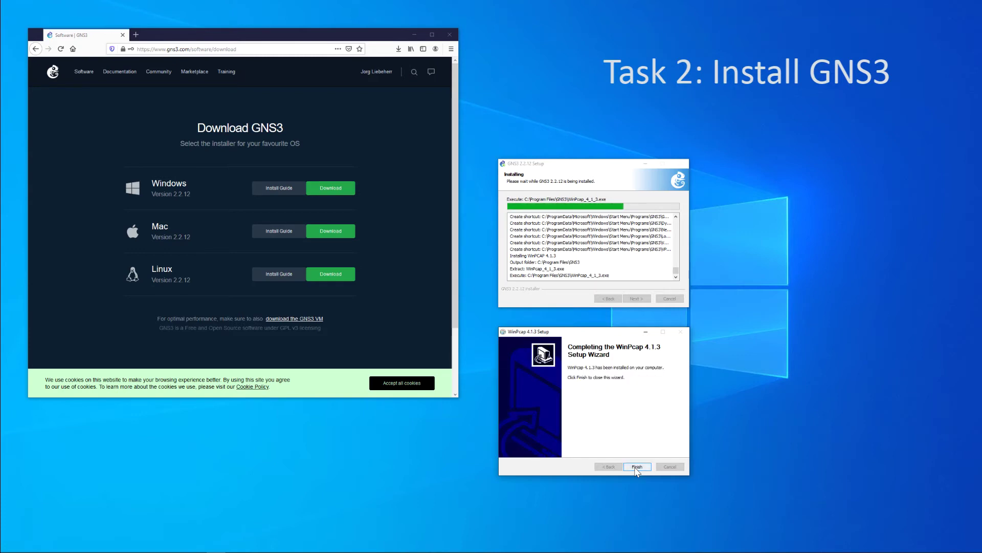
click(636, 466)
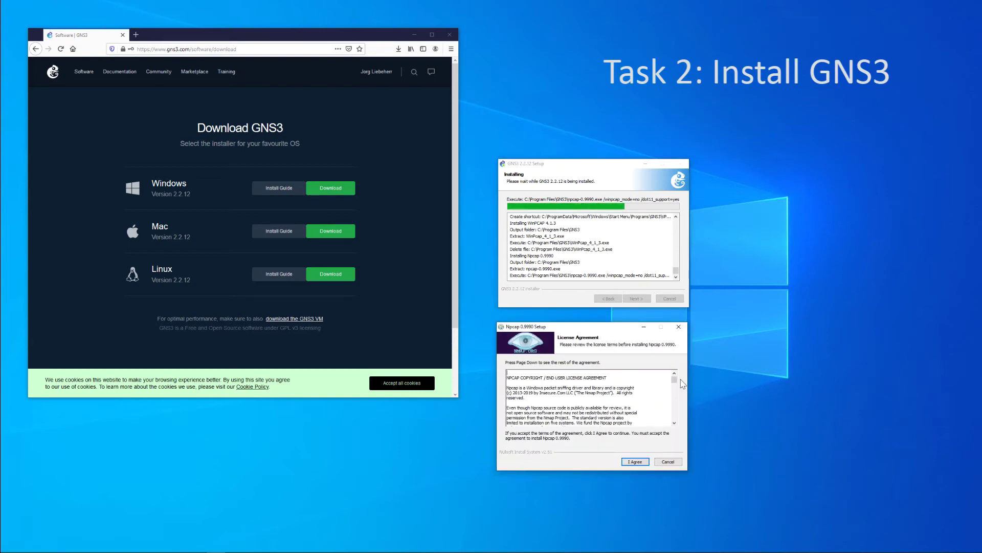
Accept the Npcap licence, install Npcap with the chosen options, and finish its wizard
drag(674, 381, 676, 429)
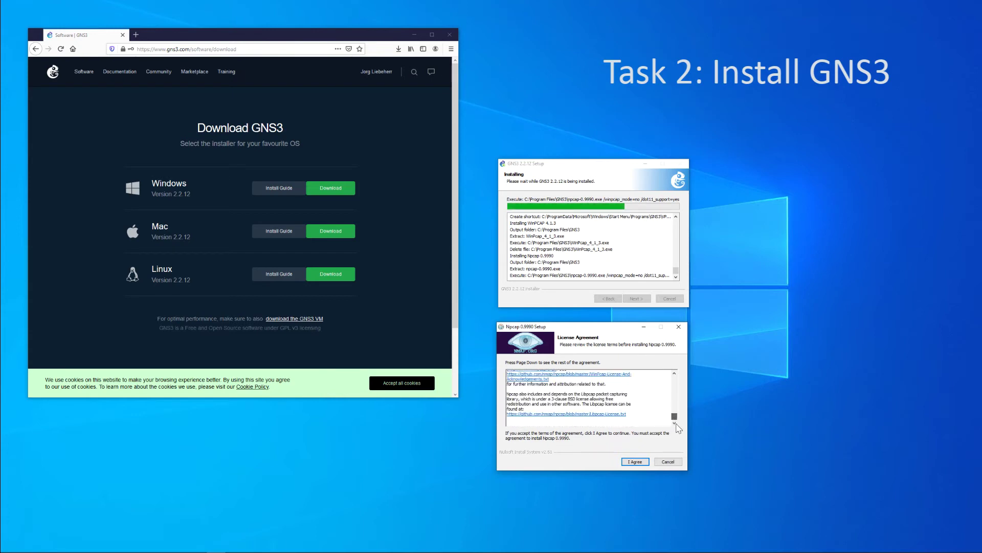
click(636, 462)
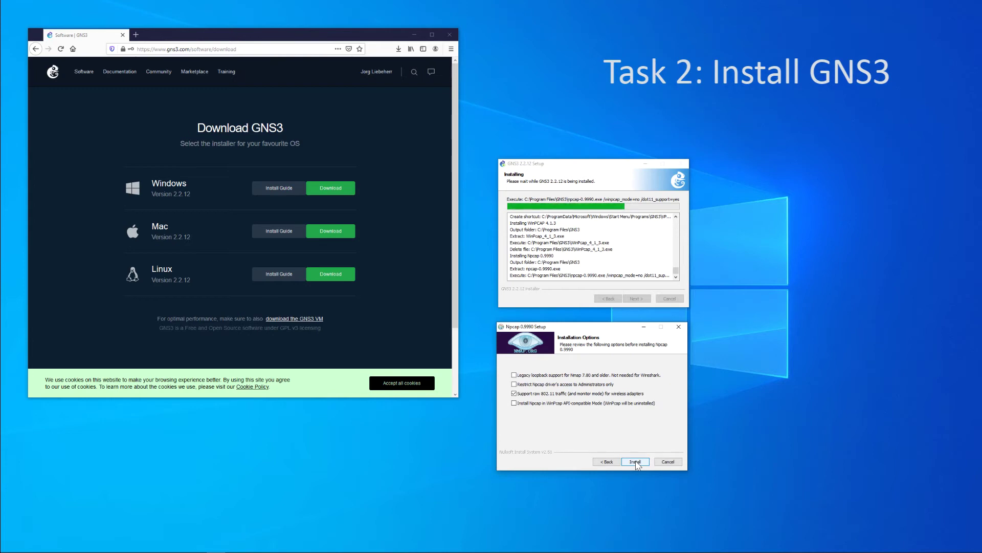
click(636, 461)
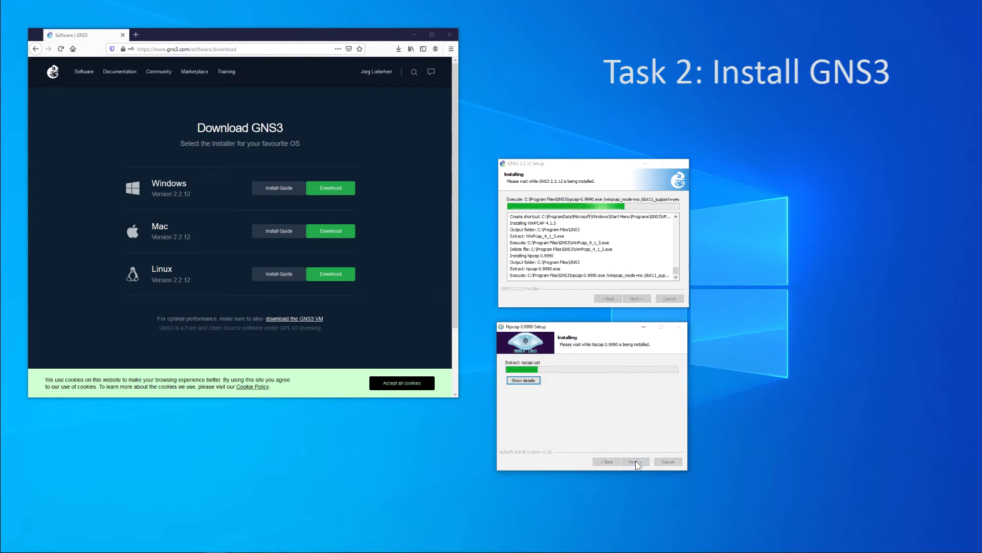
click(638, 463)
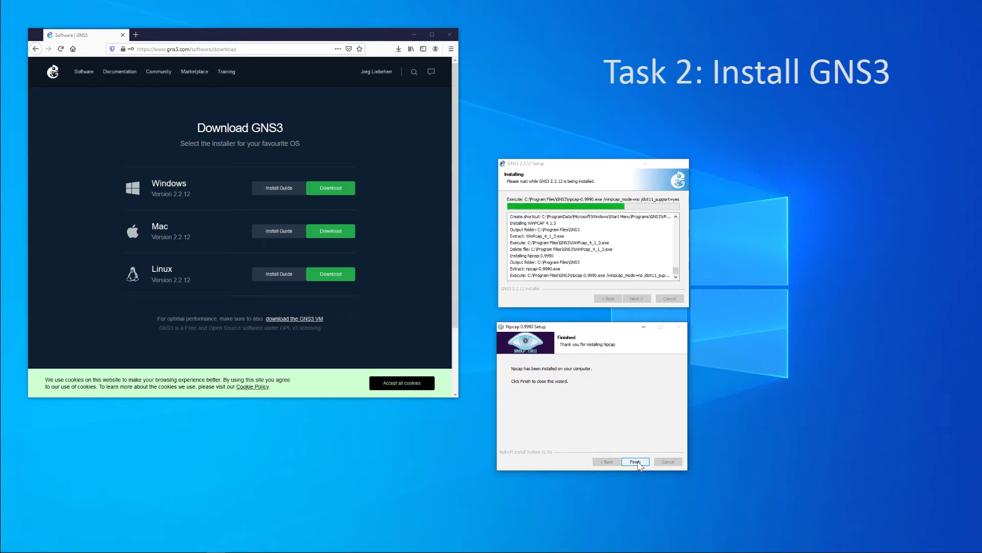
click(635, 461)
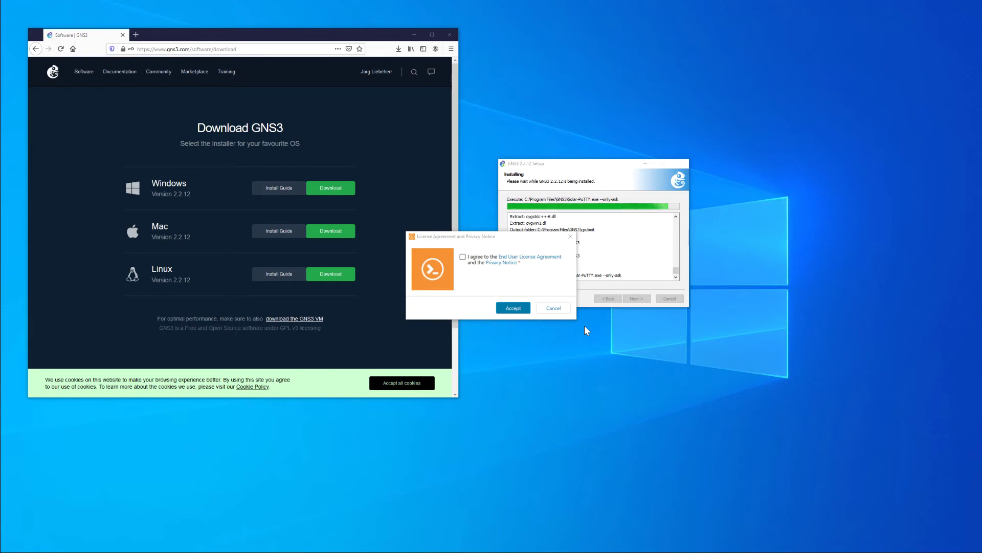
Accept the Solar-PuTTY licence agreement and submit an e-mail address in its prompt
click(463, 258)
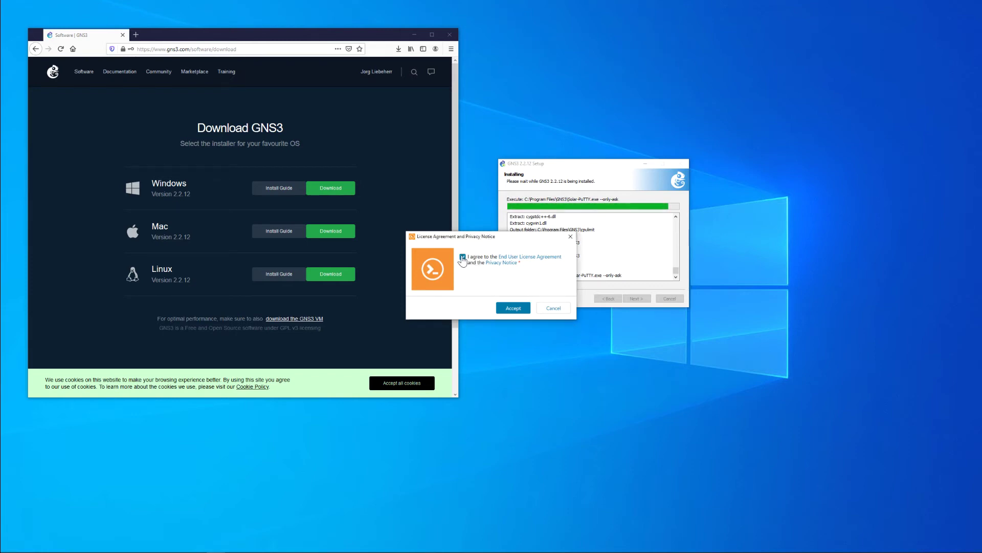
click(512, 308)
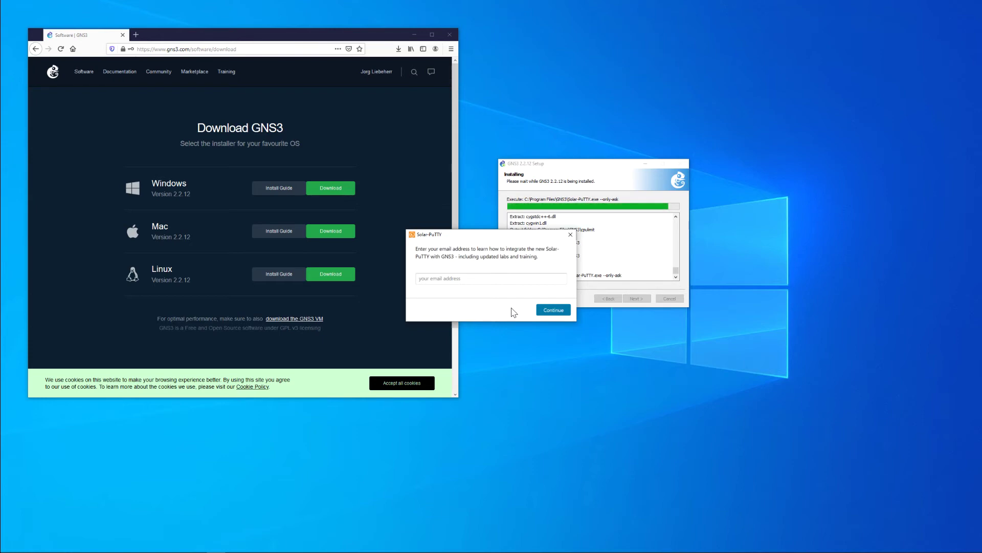
click(554, 310)
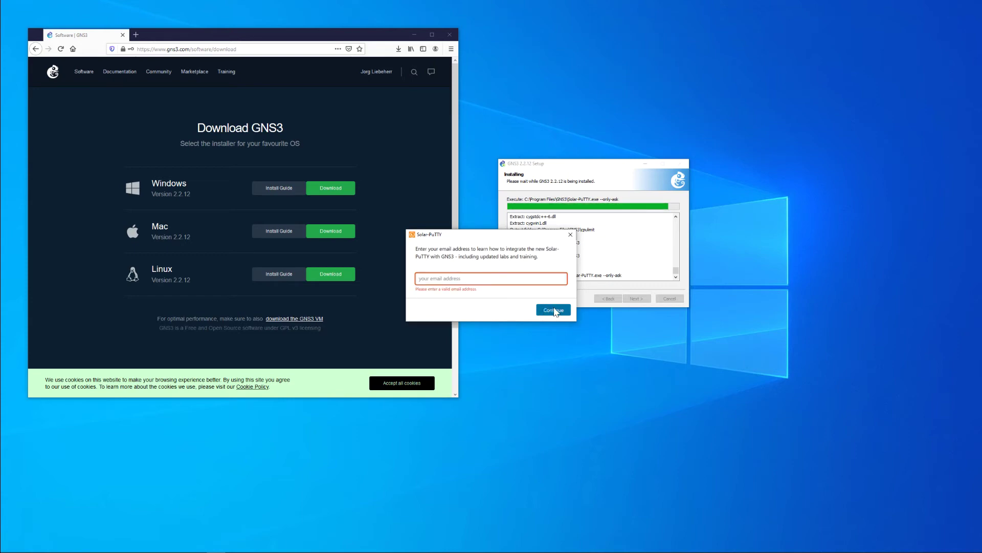
click(479, 279)
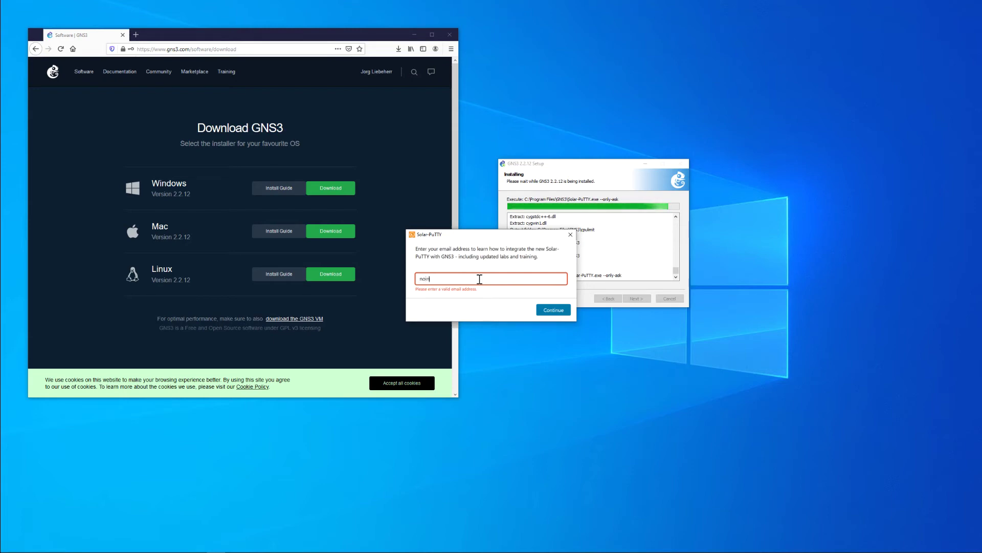
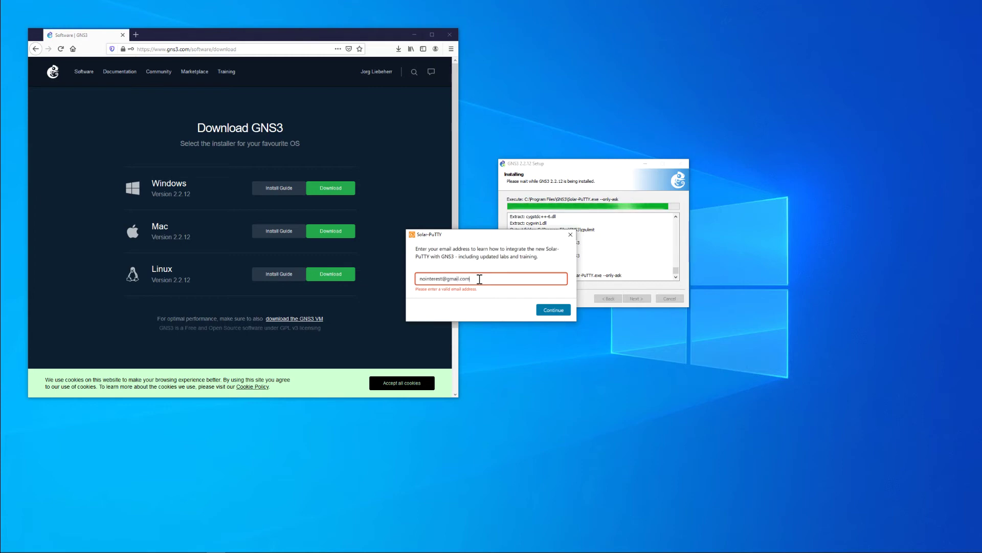
click(554, 310)
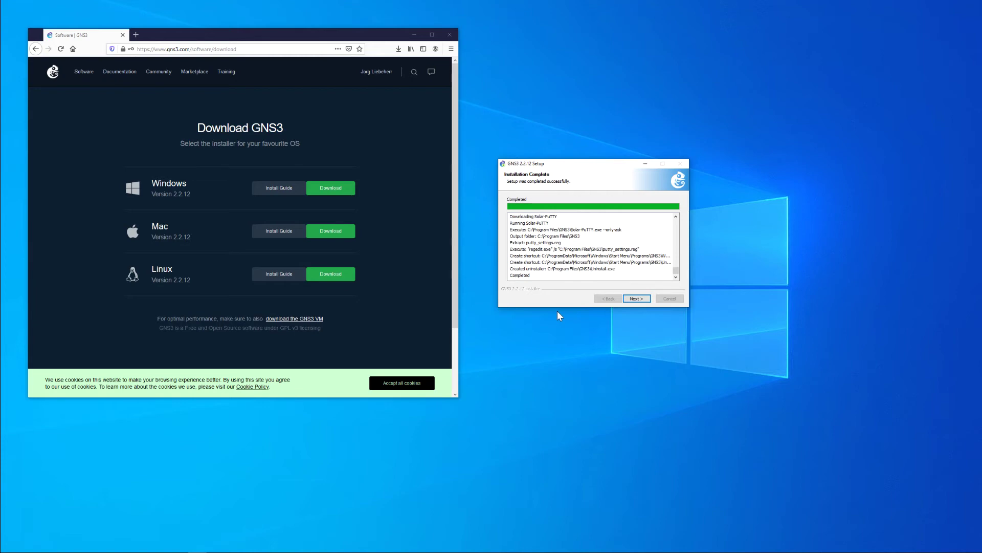
Decline the free Solarwinds Standard Toolset and finish GNS3 2.2.12 setup with Start GNS3 ticked
click(636, 298)
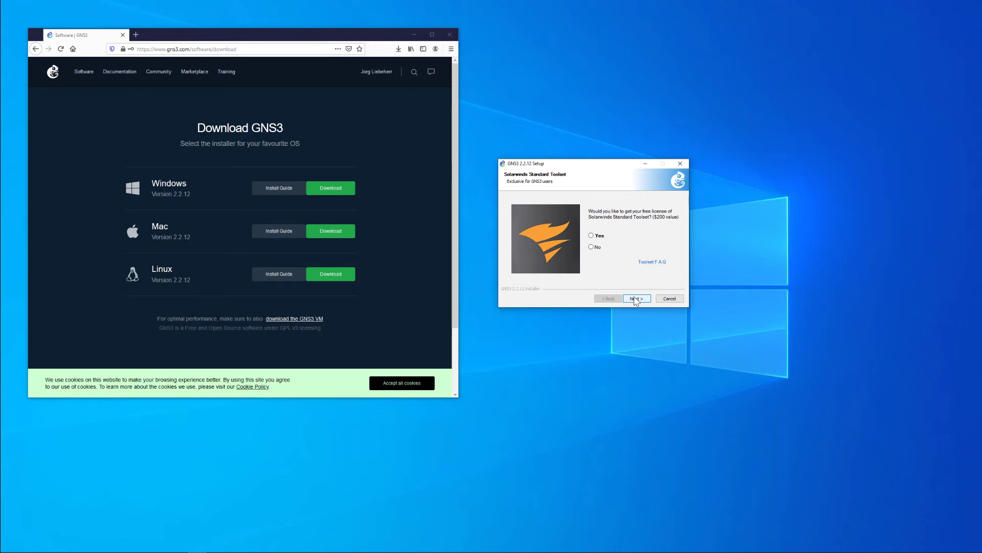
click(591, 247)
click(635, 298)
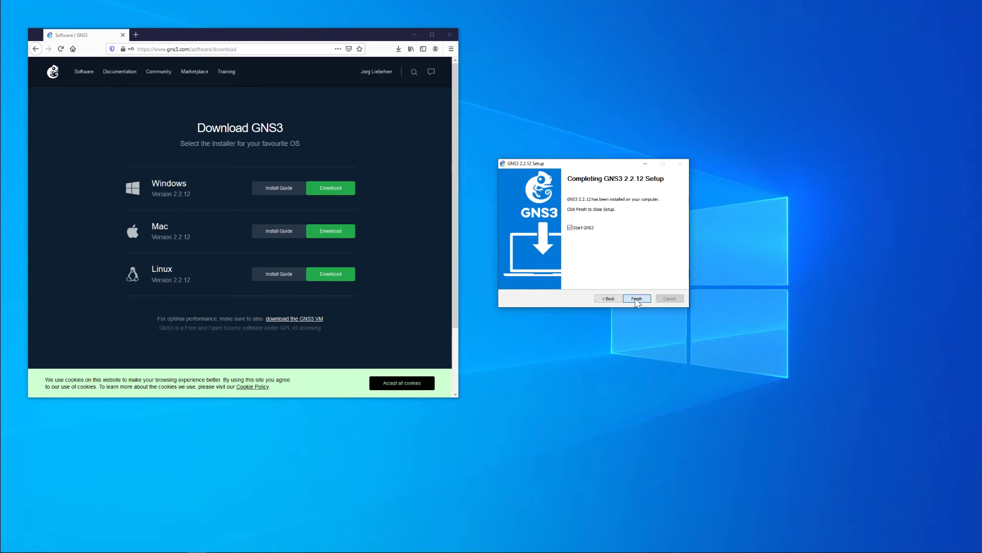
click(634, 297)
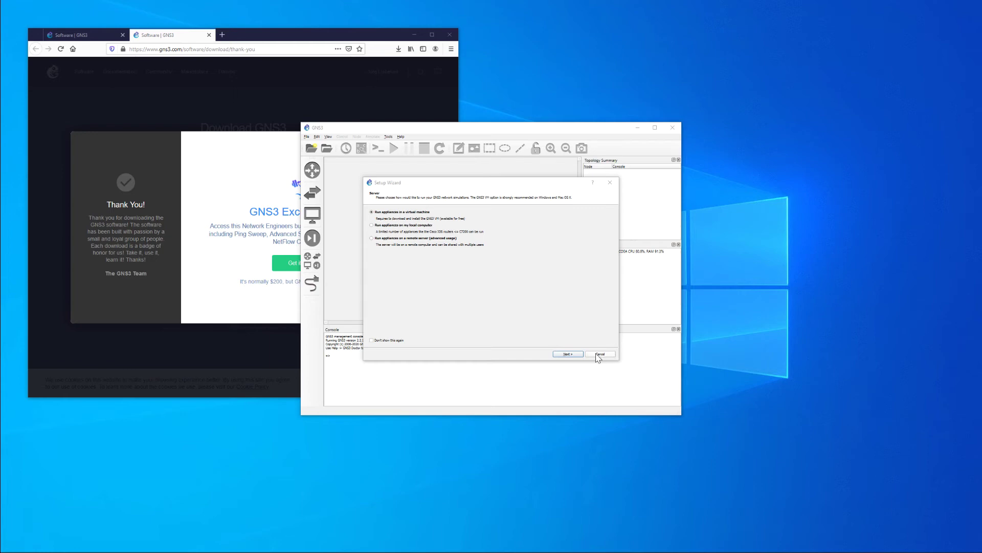
Cancel GNS3's first-run server Setup Wizard, then quit GNS3 via File > Quit
click(597, 356)
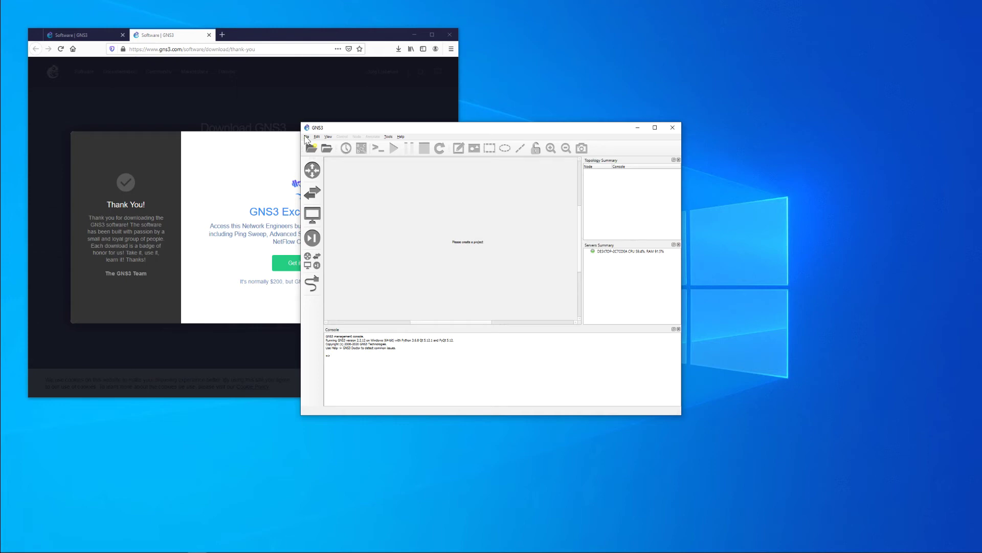
click(307, 137)
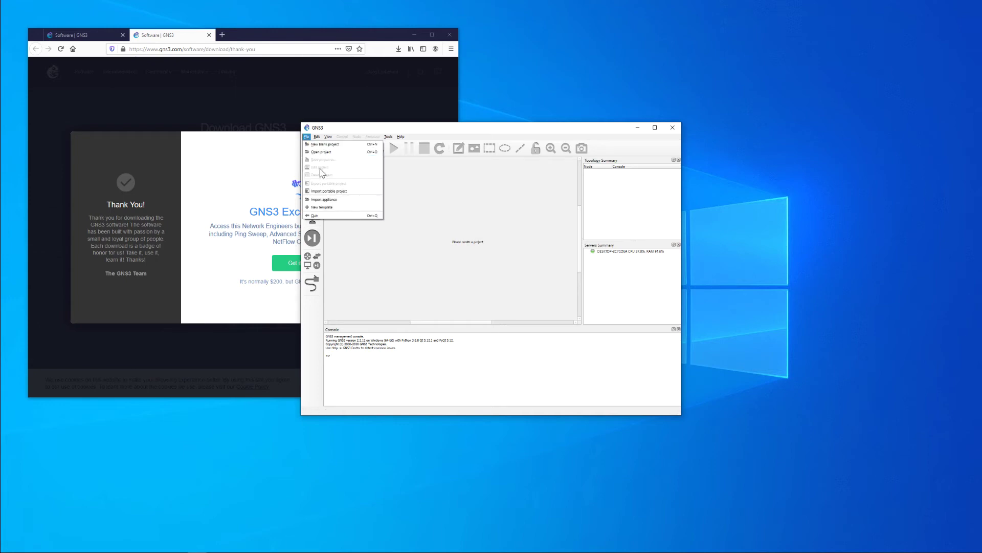
click(330, 216)
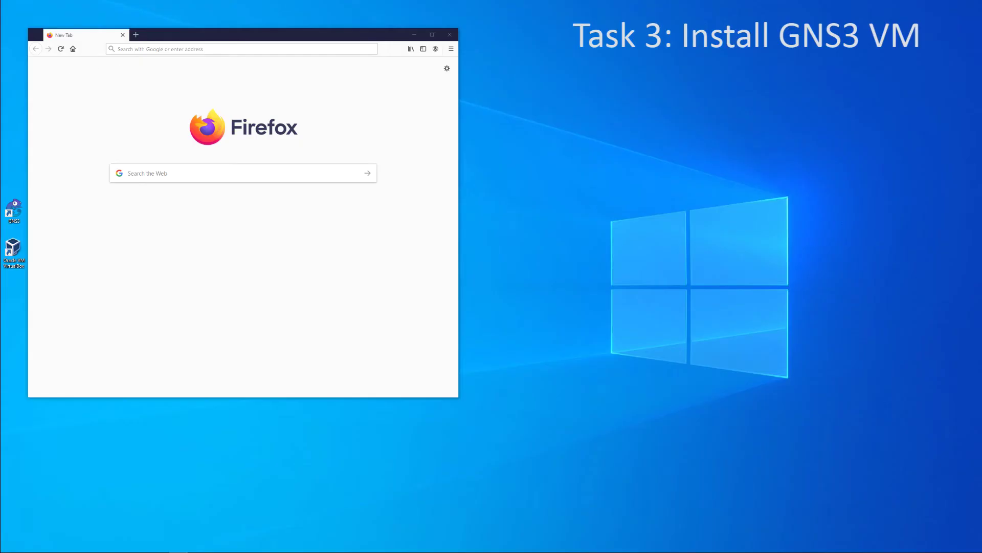
click(137, 49)
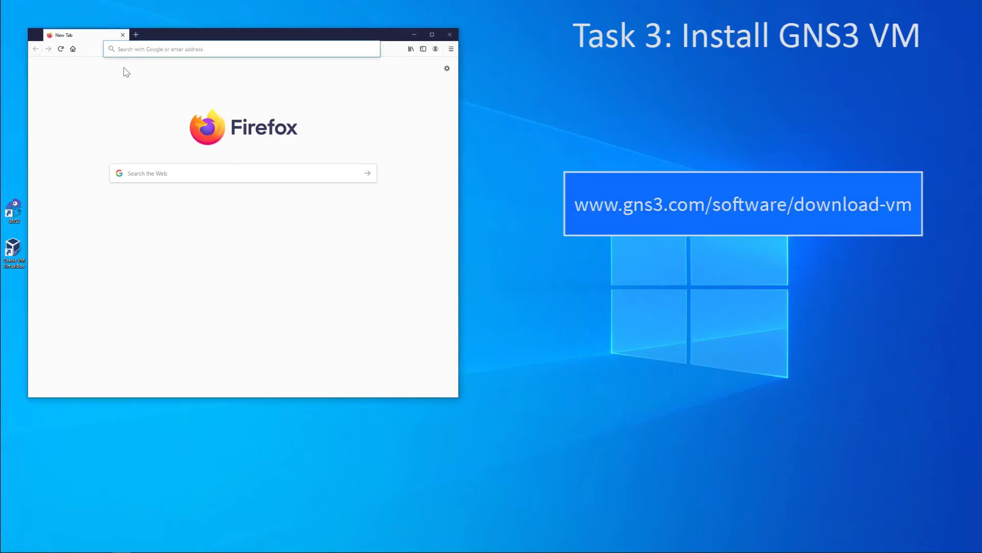
text(www.)
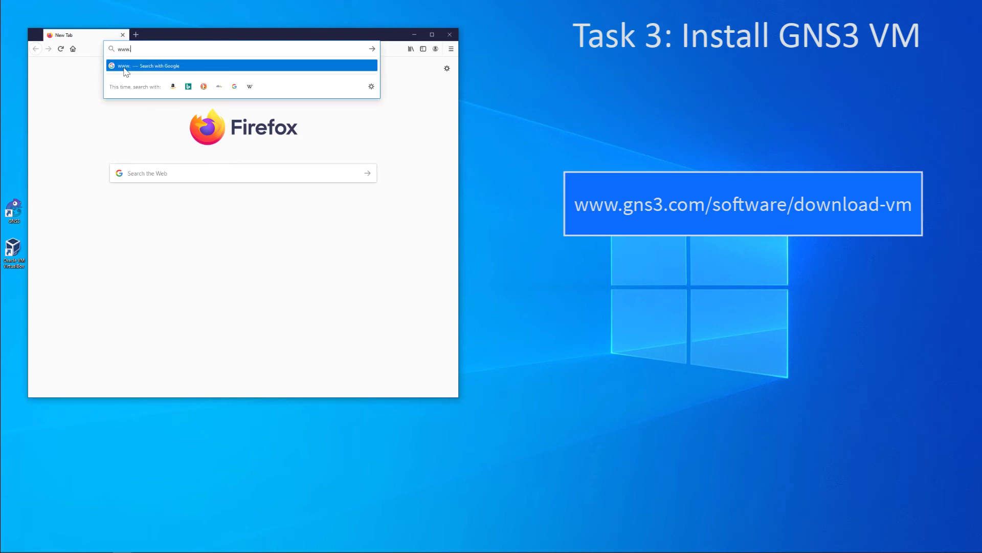
text(gns3.)
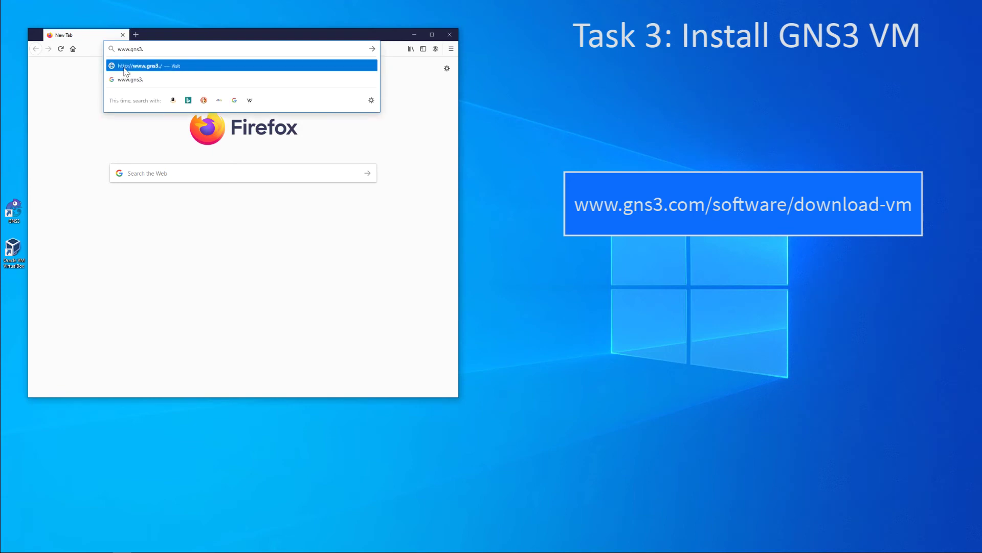
text(com/software)
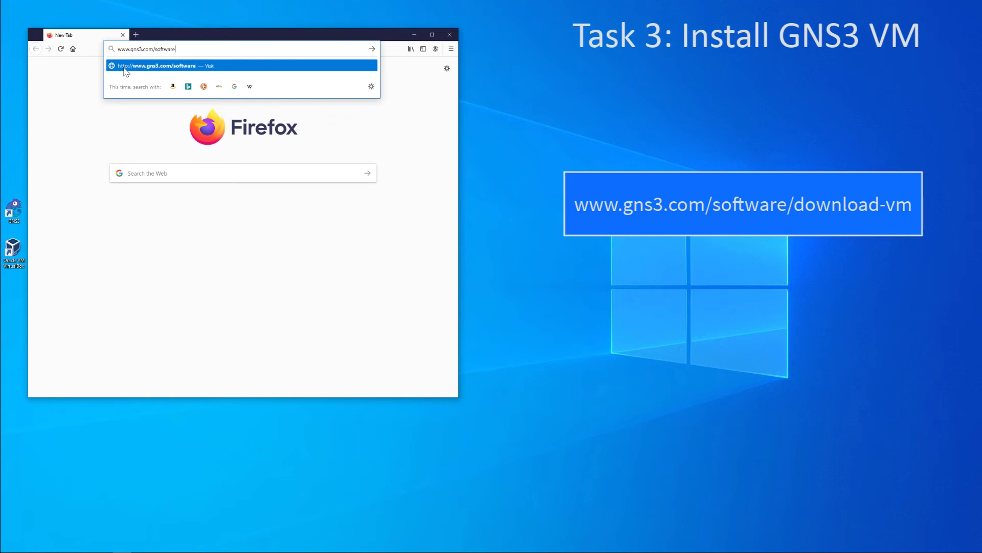
text(/download-vm)
key(Return)
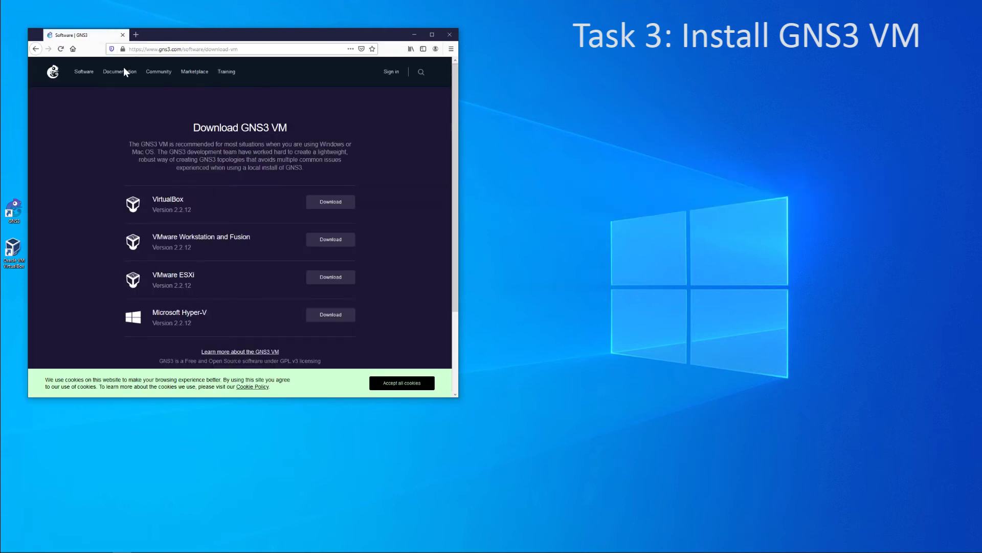
click(324, 202)
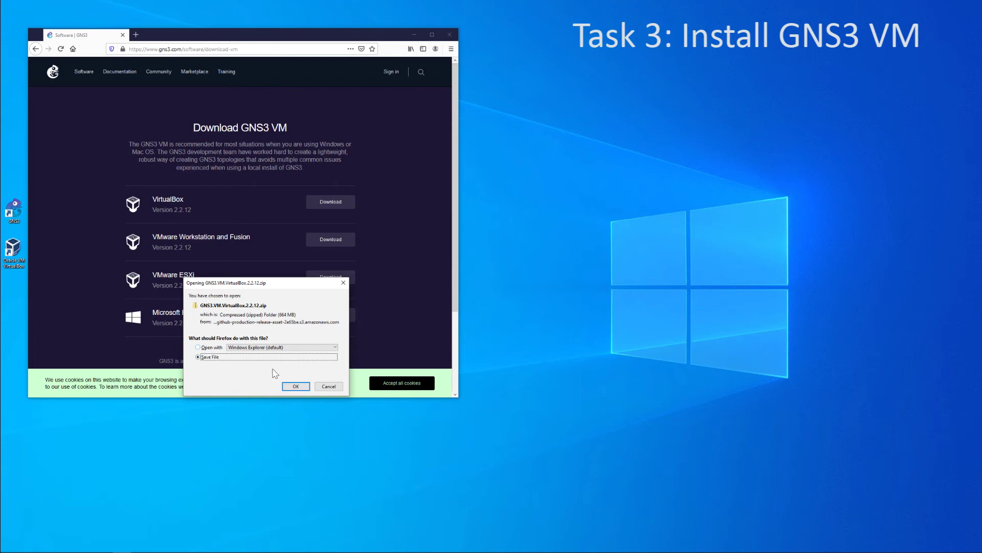
Save GNS3.VM.VirtualBox.2.2.12.zip and open it from Firefox's recent downloads list
click(296, 387)
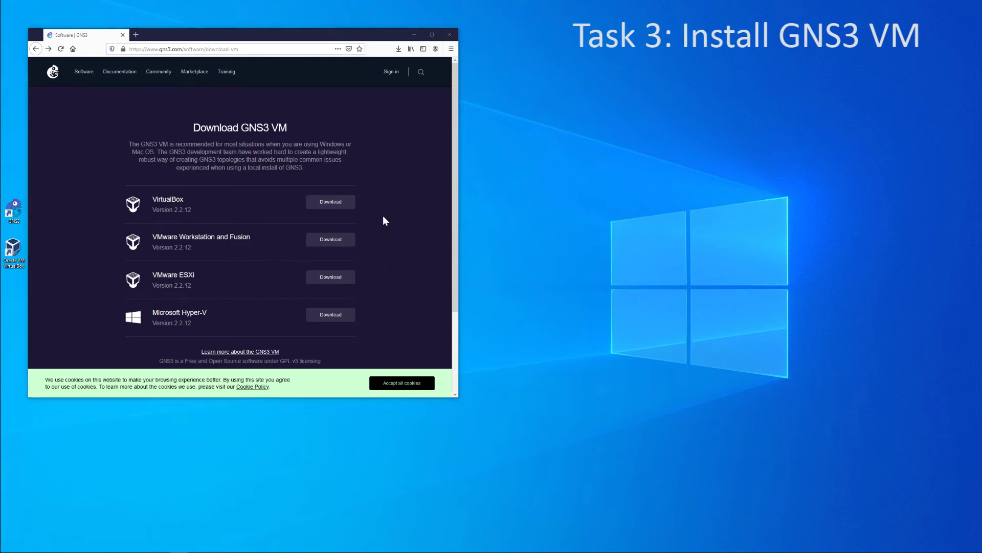
click(398, 50)
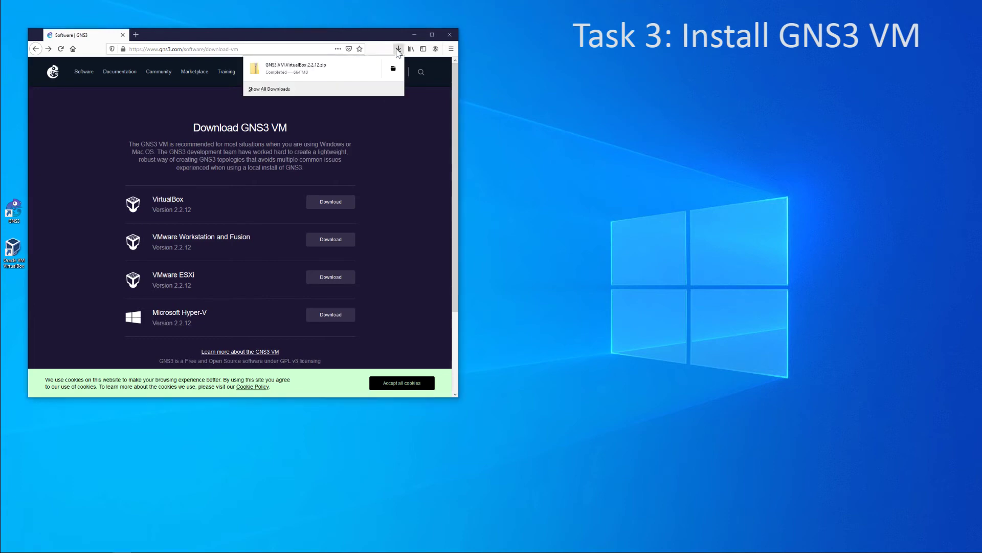
click(377, 69)
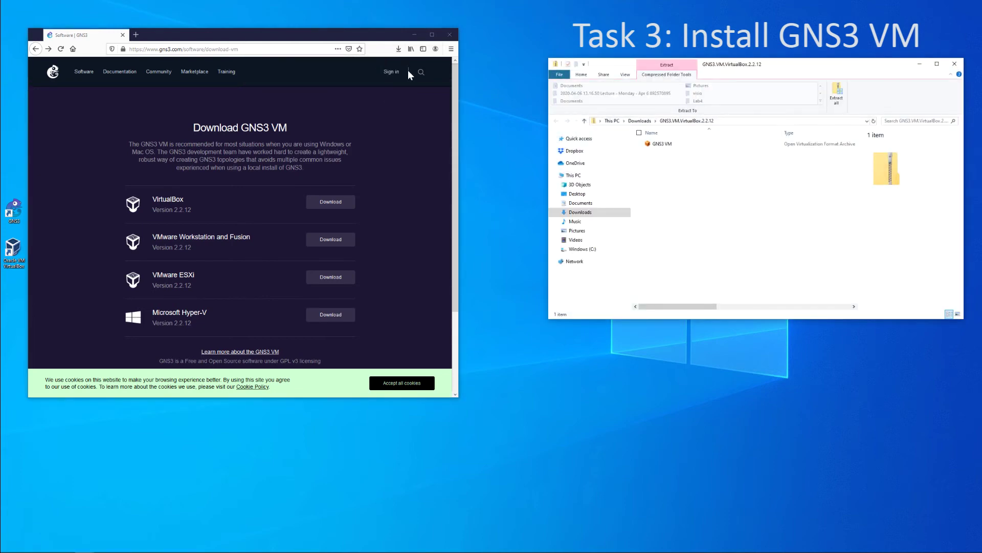
Open the GNS3 VM appliance file and import it into VirtualBox
click(669, 145)
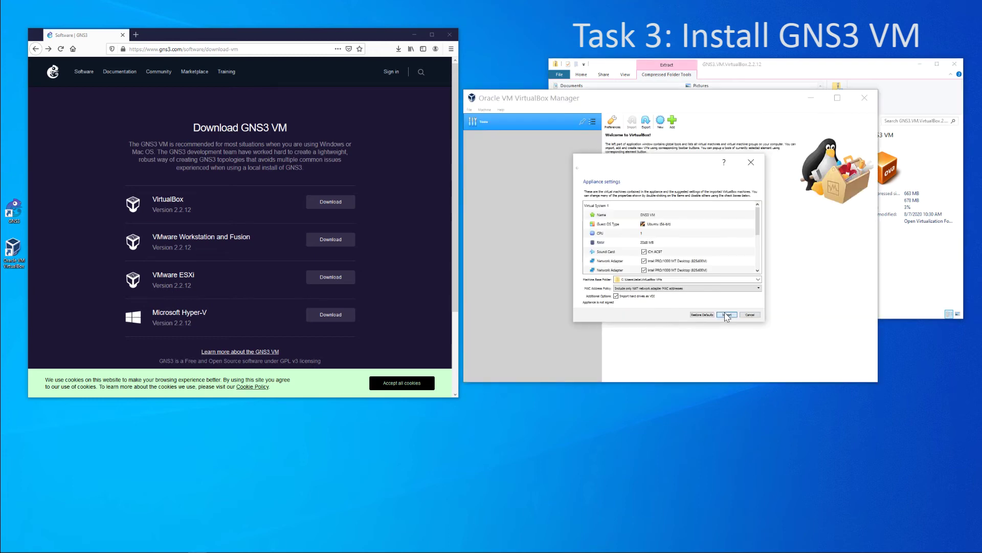
click(726, 315)
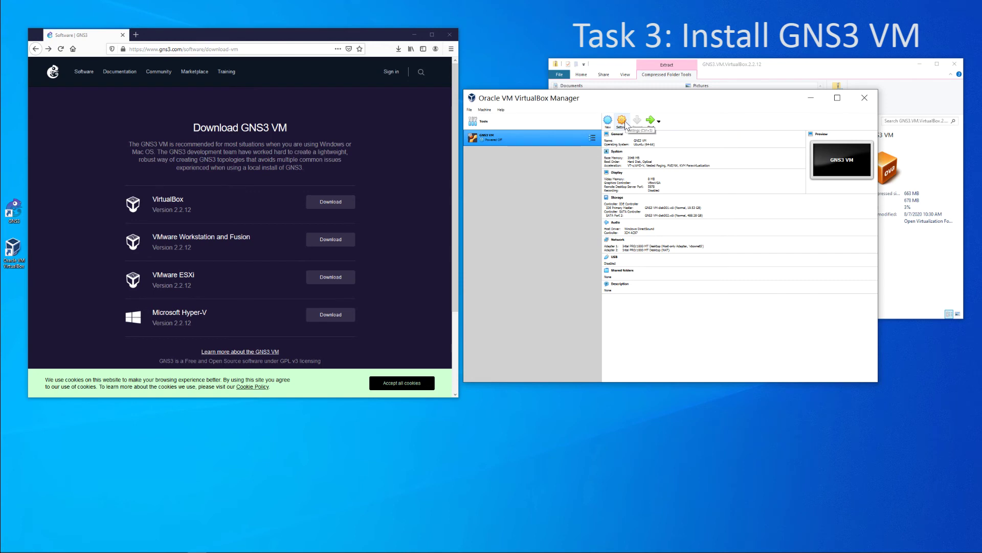
Set the GNS3 VM's Adapter 1 Promiscuous Mode to Allow All
click(626, 125)
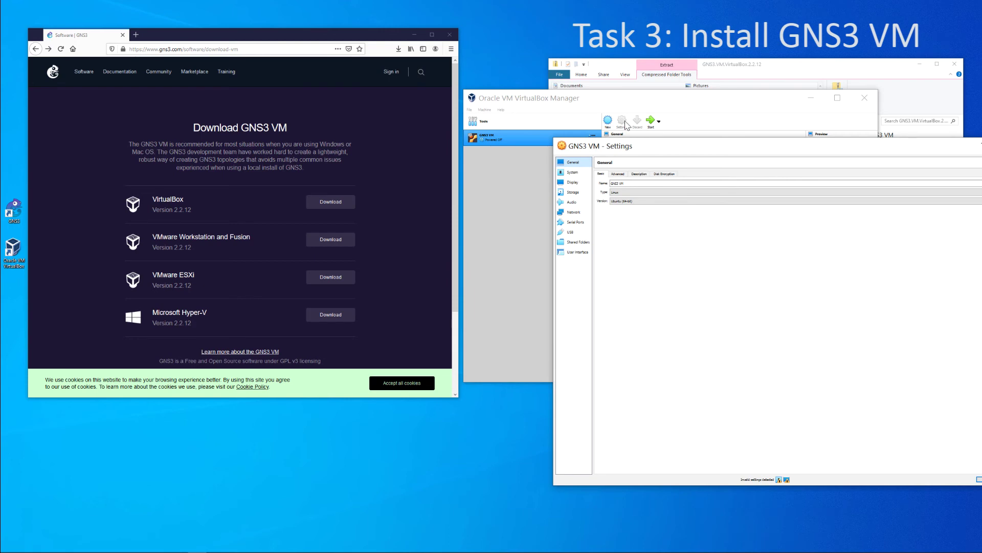
click(574, 212)
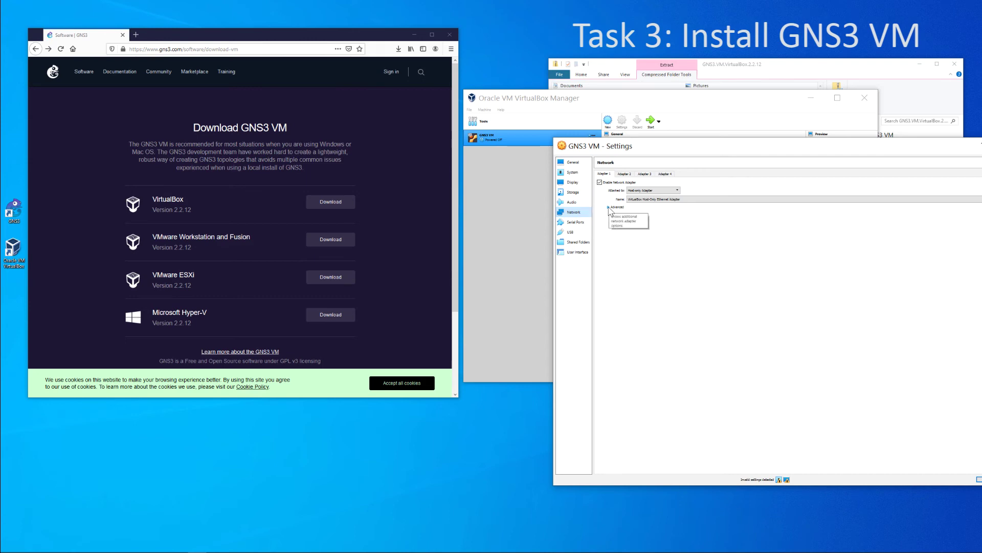
click(608, 207)
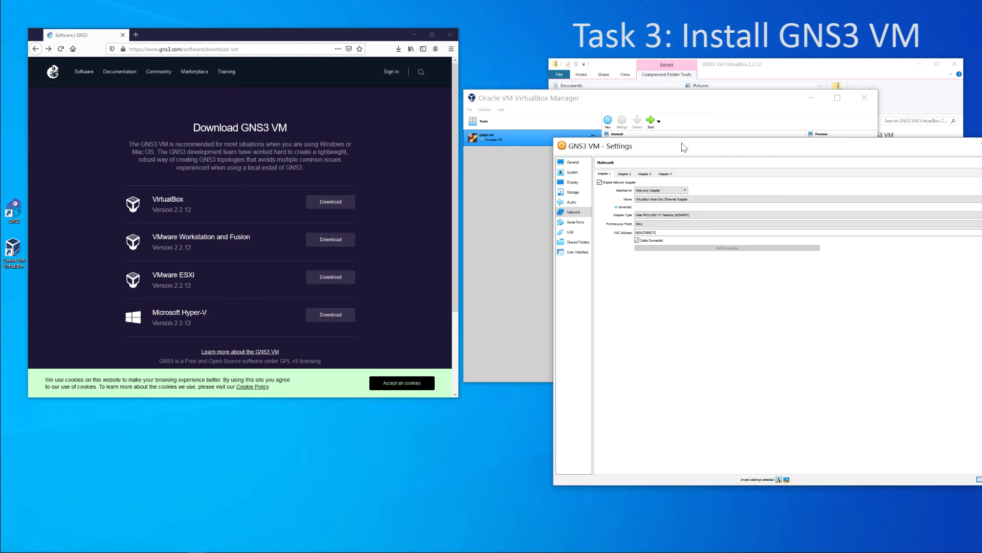
drag(684, 146, 601, 146)
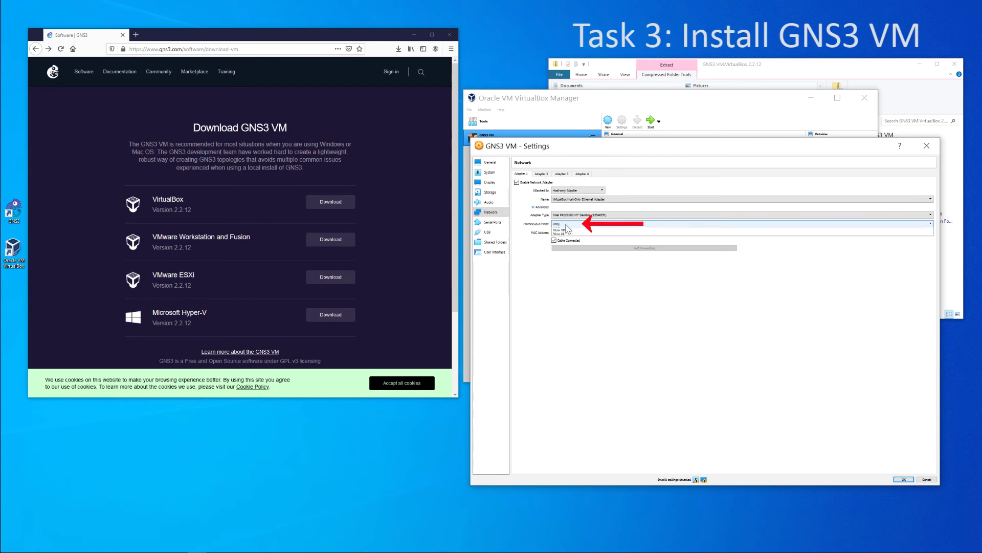
click(566, 228)
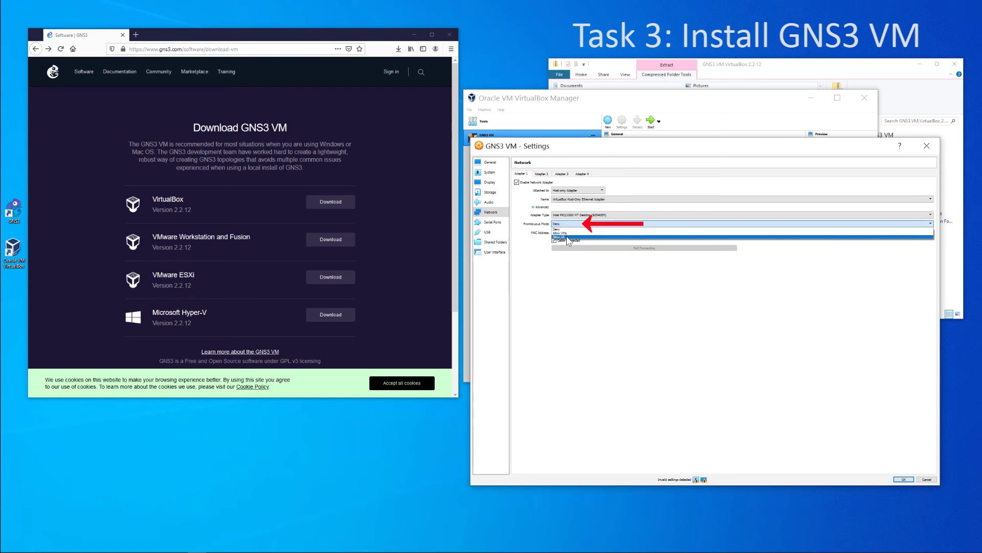
click(568, 238)
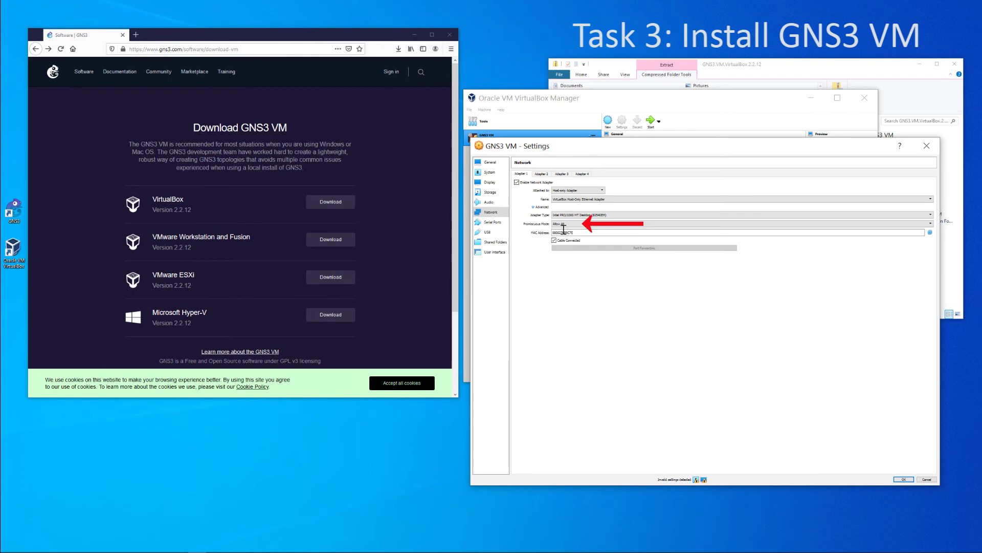
Check Adapter 2, save the network settings, and exit VirtualBox Manager via File > Exit
click(541, 175)
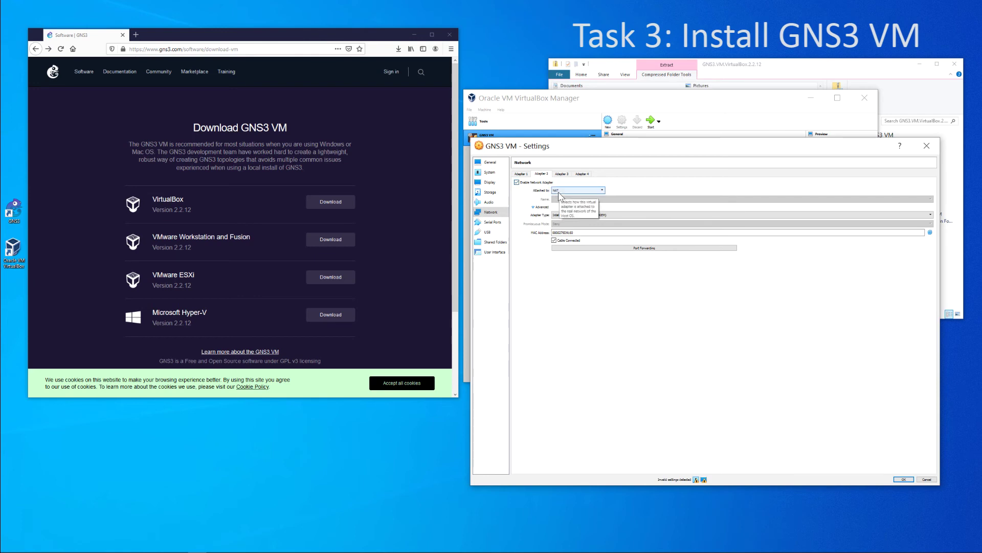
click(904, 479)
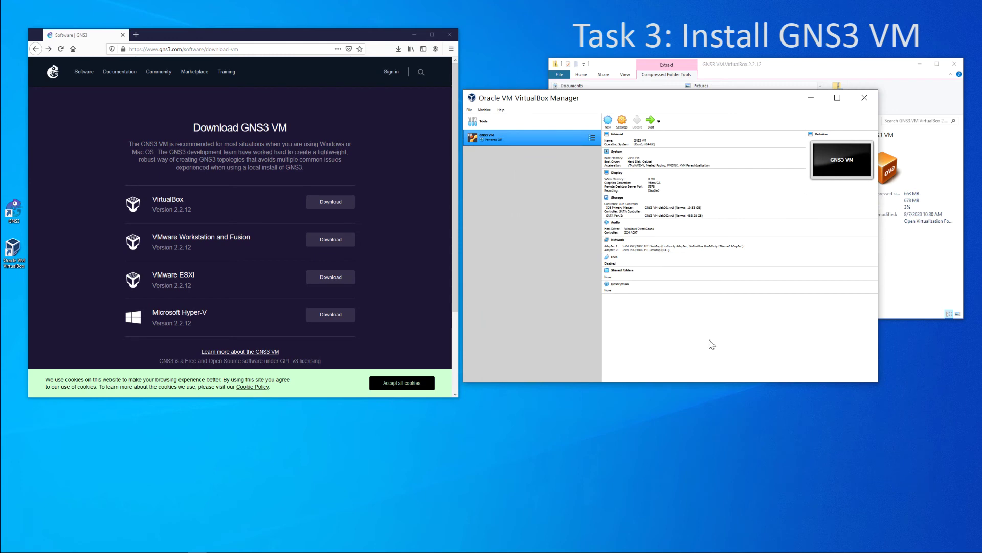
click(469, 110)
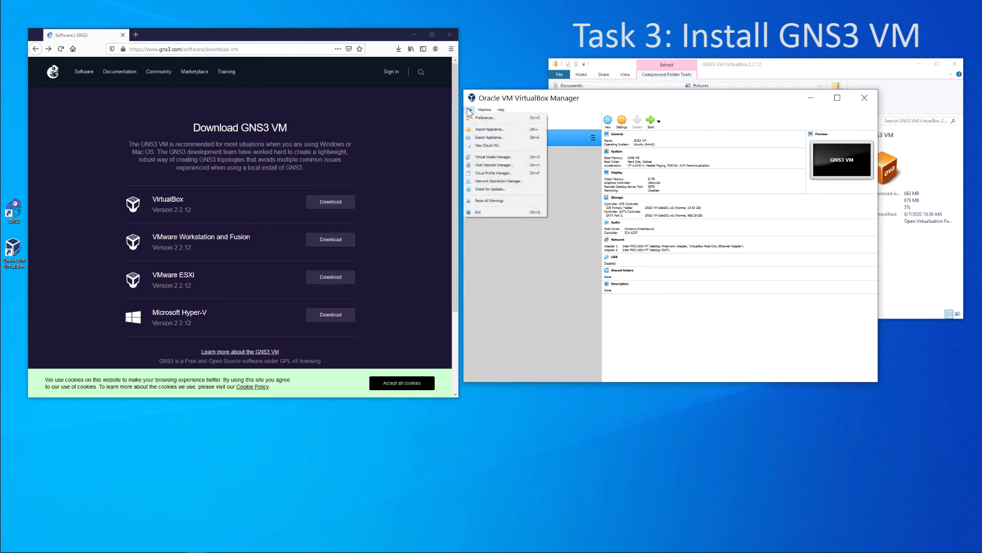
click(499, 211)
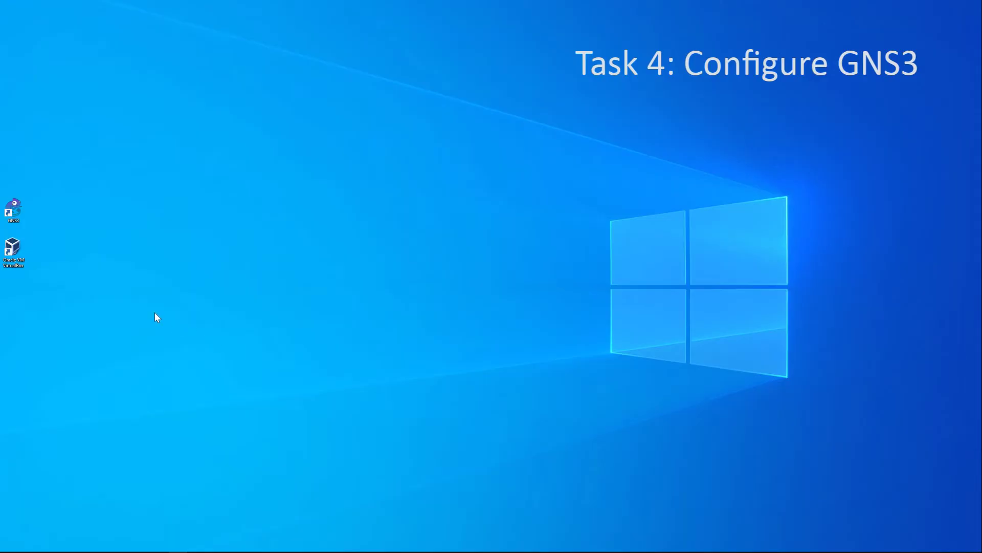
Launch GNS3 from its desktop icon and open Help > Setup Wizard
double_click(13, 210)
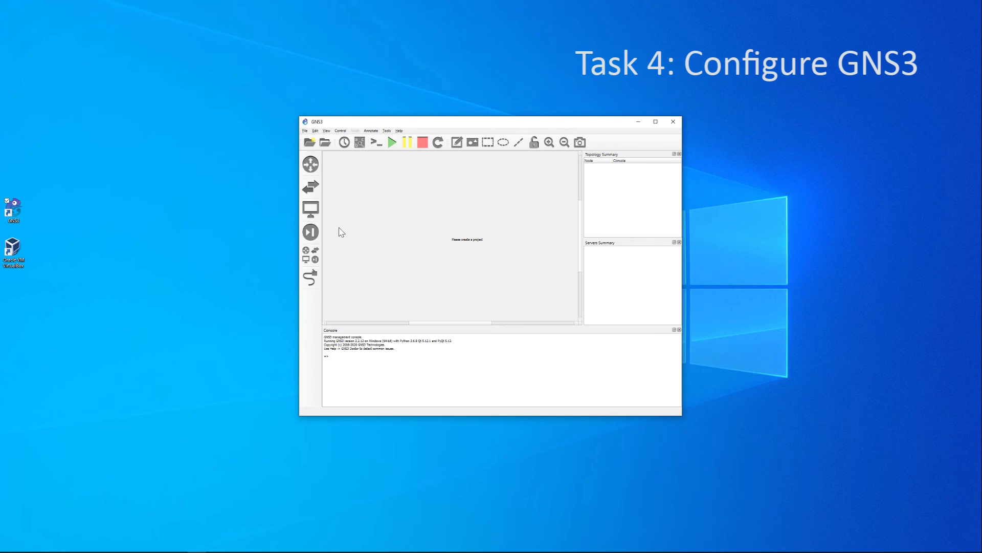
click(400, 131)
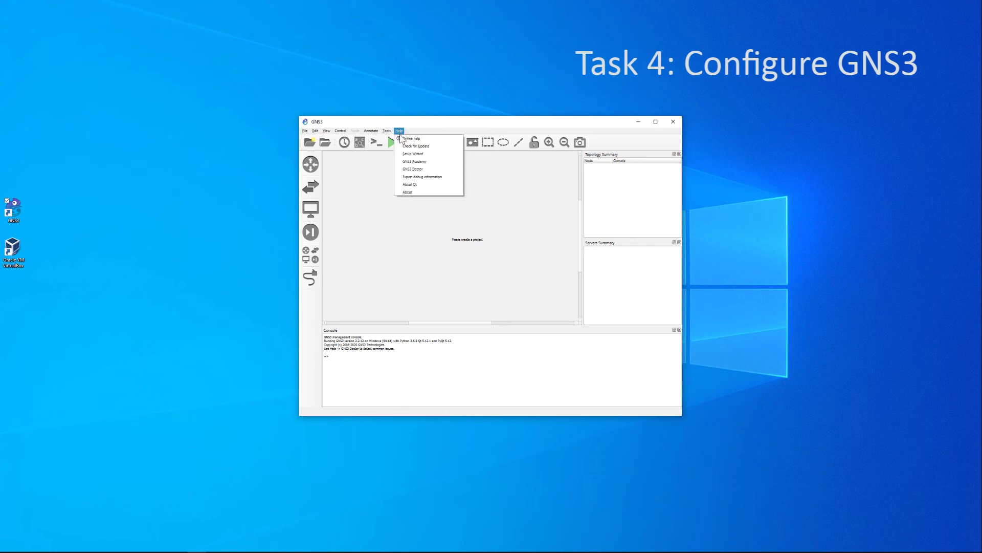
click(406, 154)
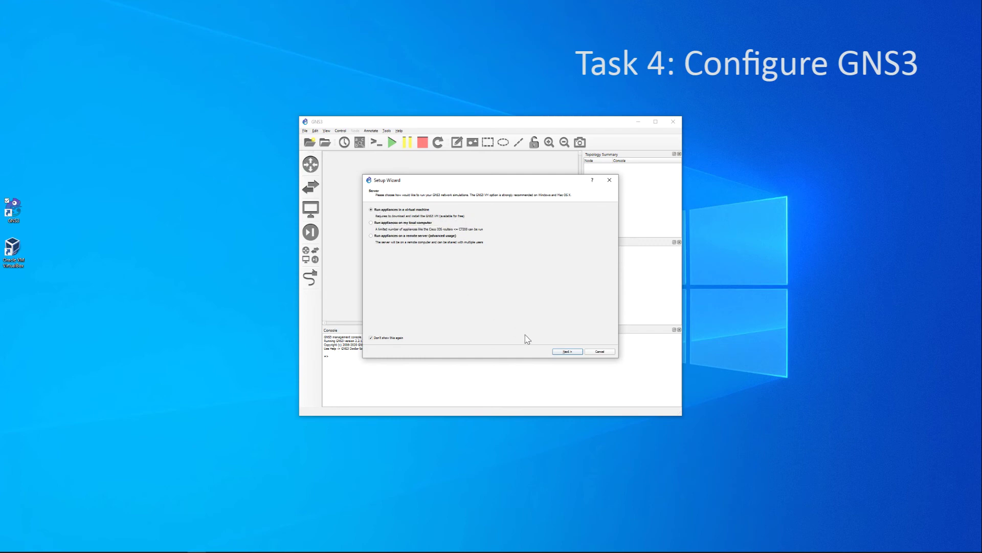
Keep 'Run appliances in a virtual machine' and accept the default local server settings
click(565, 352)
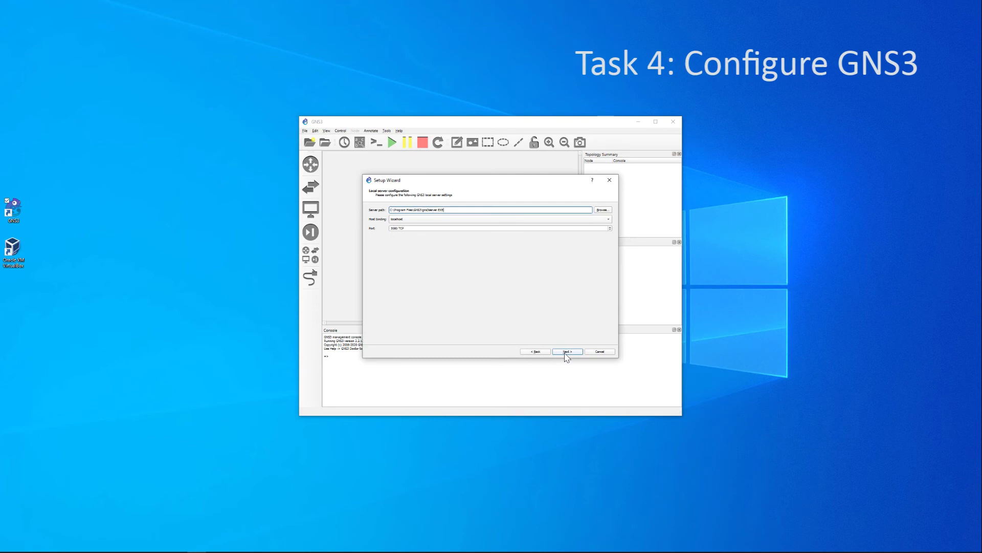
click(566, 352)
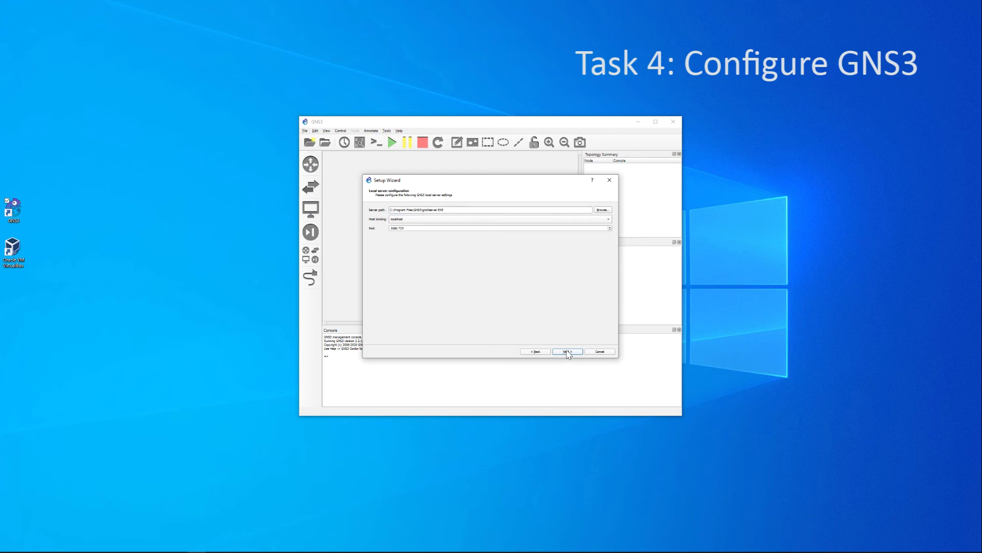
click(566, 351)
drag(520, 181, 380, 195)
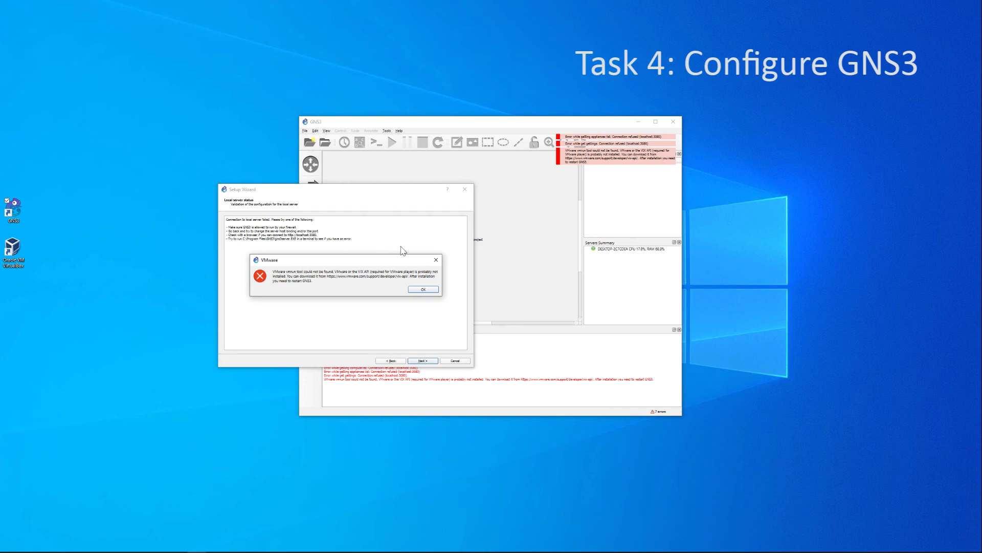
Dismiss the vmrun error, choose VirtualBox, refresh to select GNS3 VM, and finish the wizard
click(417, 293)
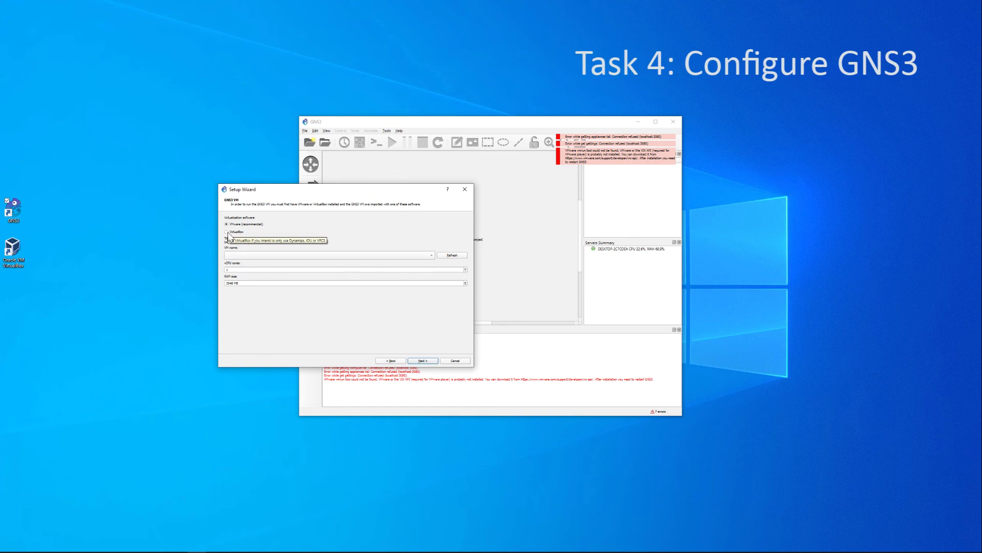
click(227, 232)
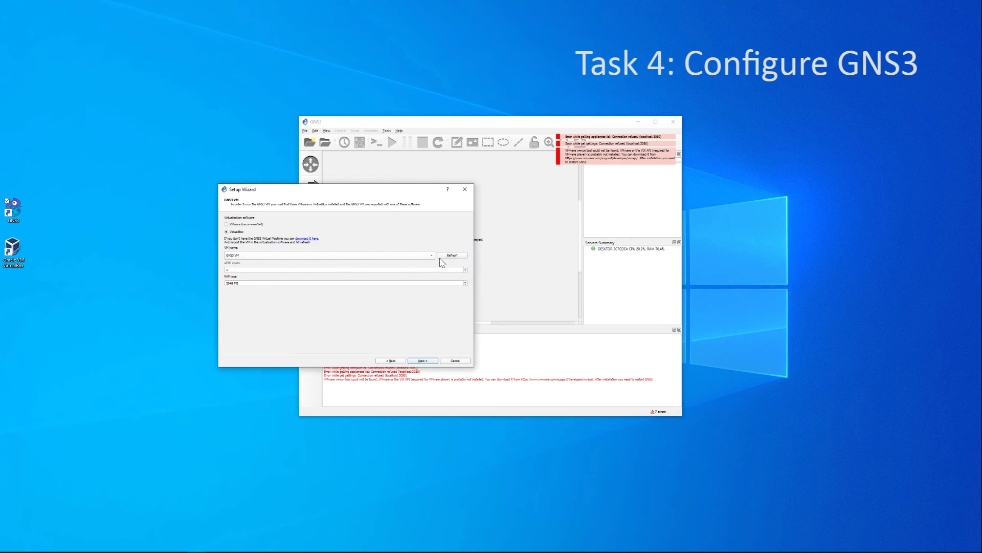
click(456, 258)
click(423, 361)
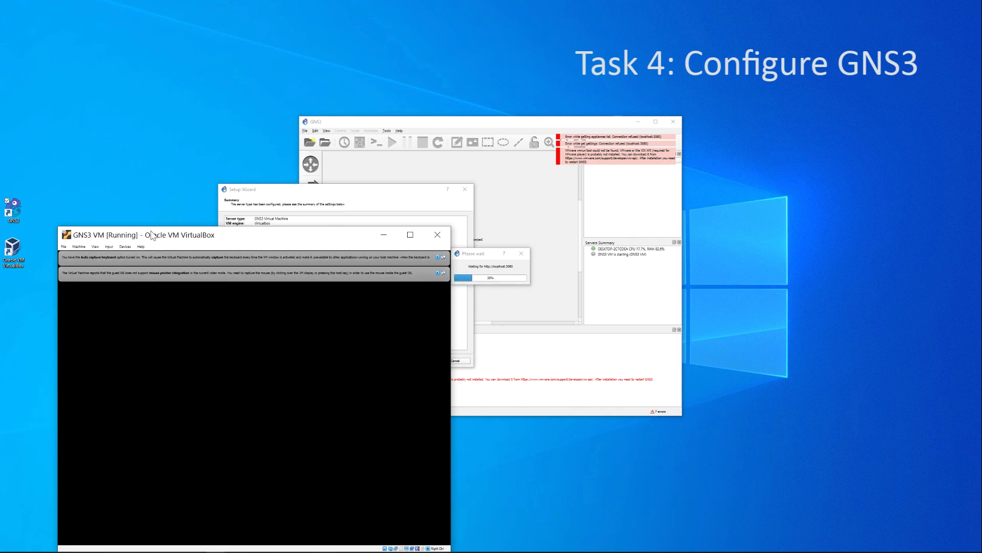
Move the GNS3 VM window and Setup Wizard aside while the VM boots to 192.168.56.101
drag(153, 235, 128, 231)
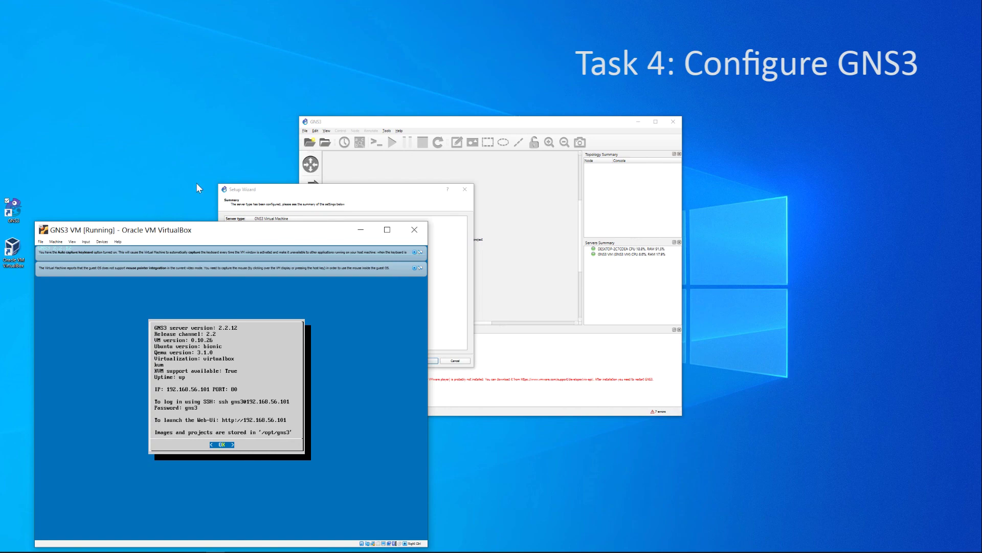
drag(266, 193, 89, 35)
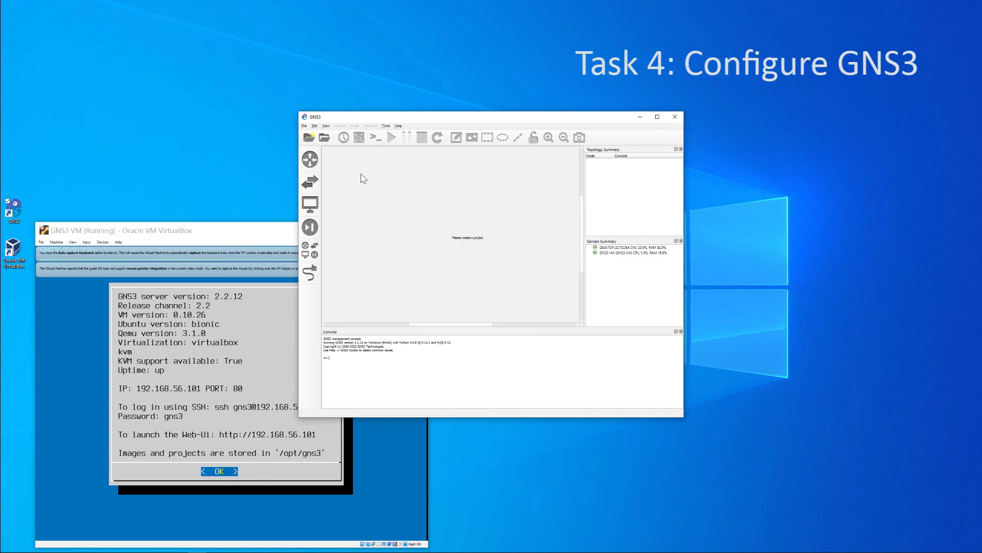
Quit GNS3 from the File menu, shutting down the local server and GNS3 VM
click(305, 126)
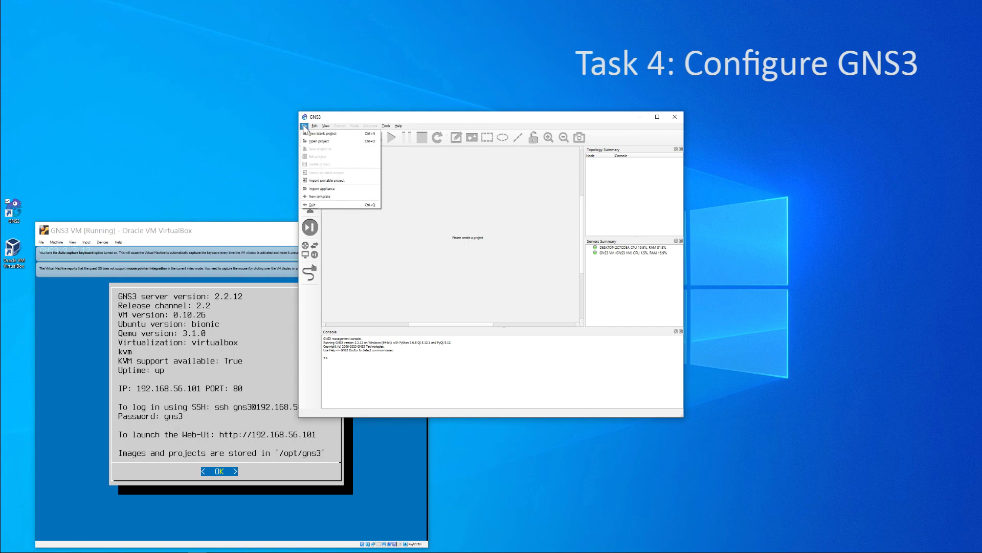
click(328, 205)
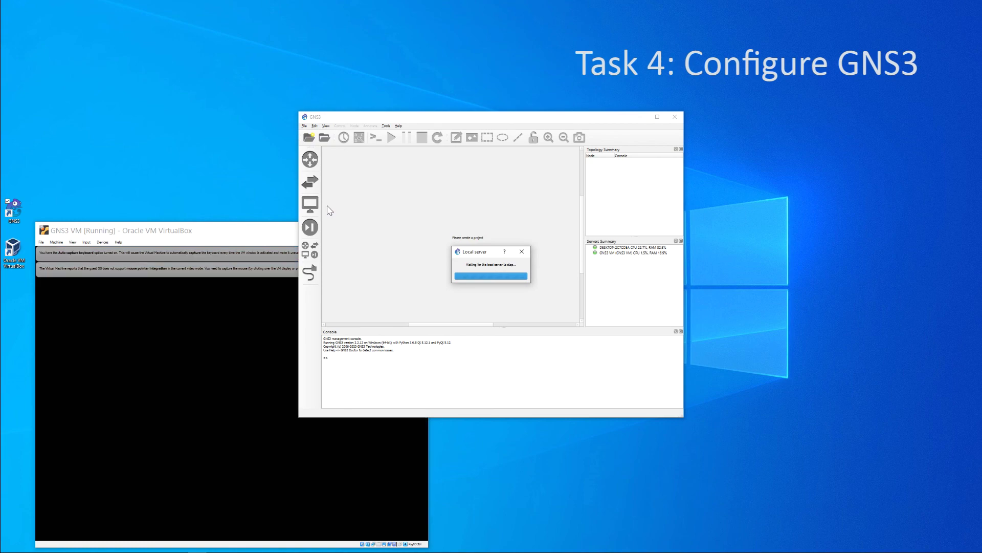